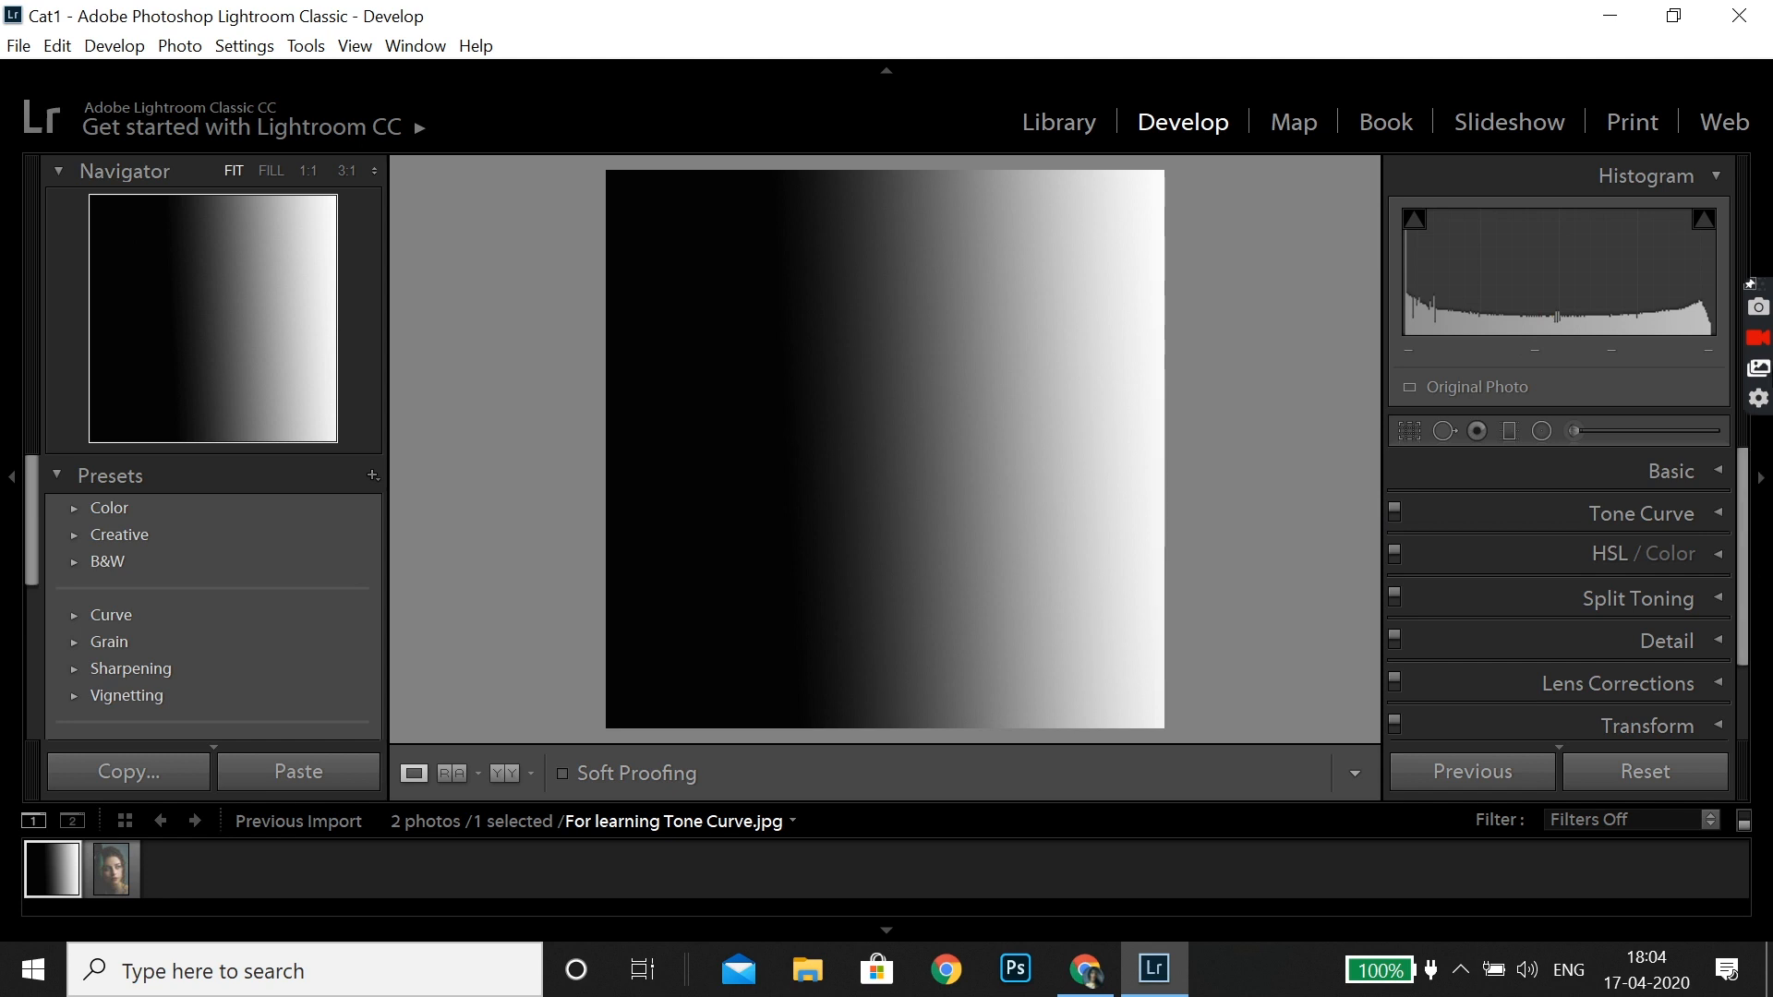
Expand the Tone Curve settings with the histogram collapsed and switch the gradient image's curve to point curve editing.
click(1721, 516)
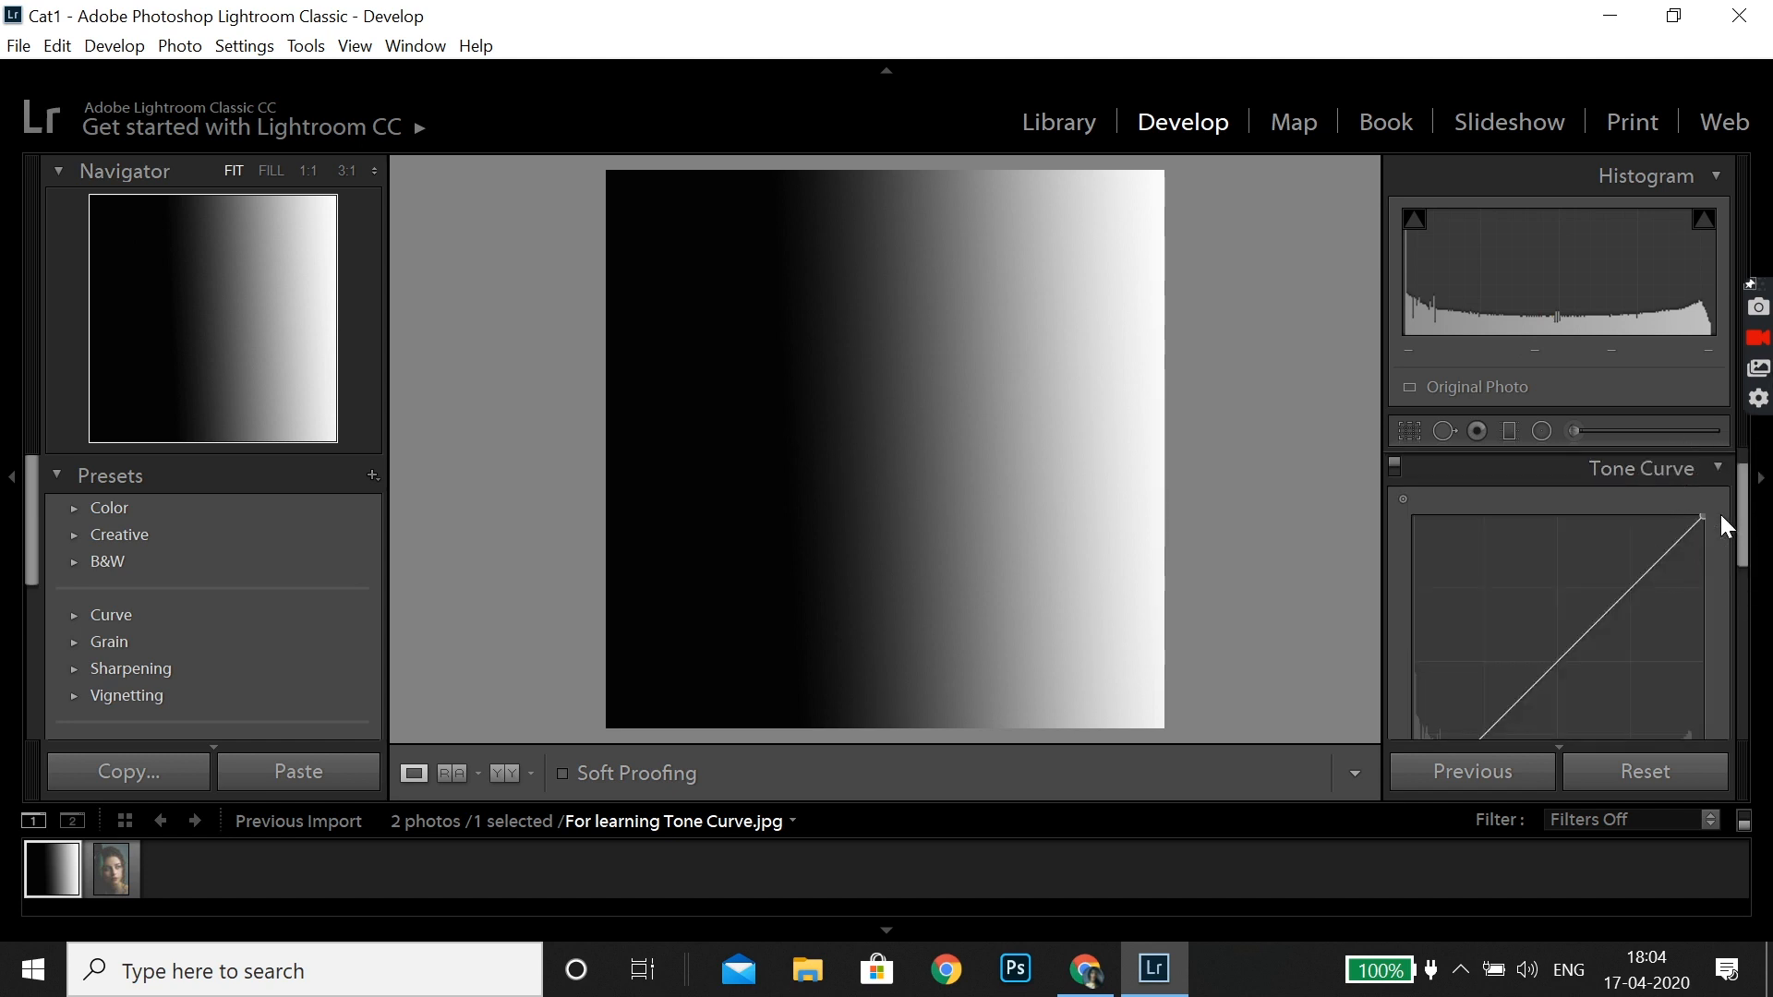
key(ctrl+0)
click(1703, 706)
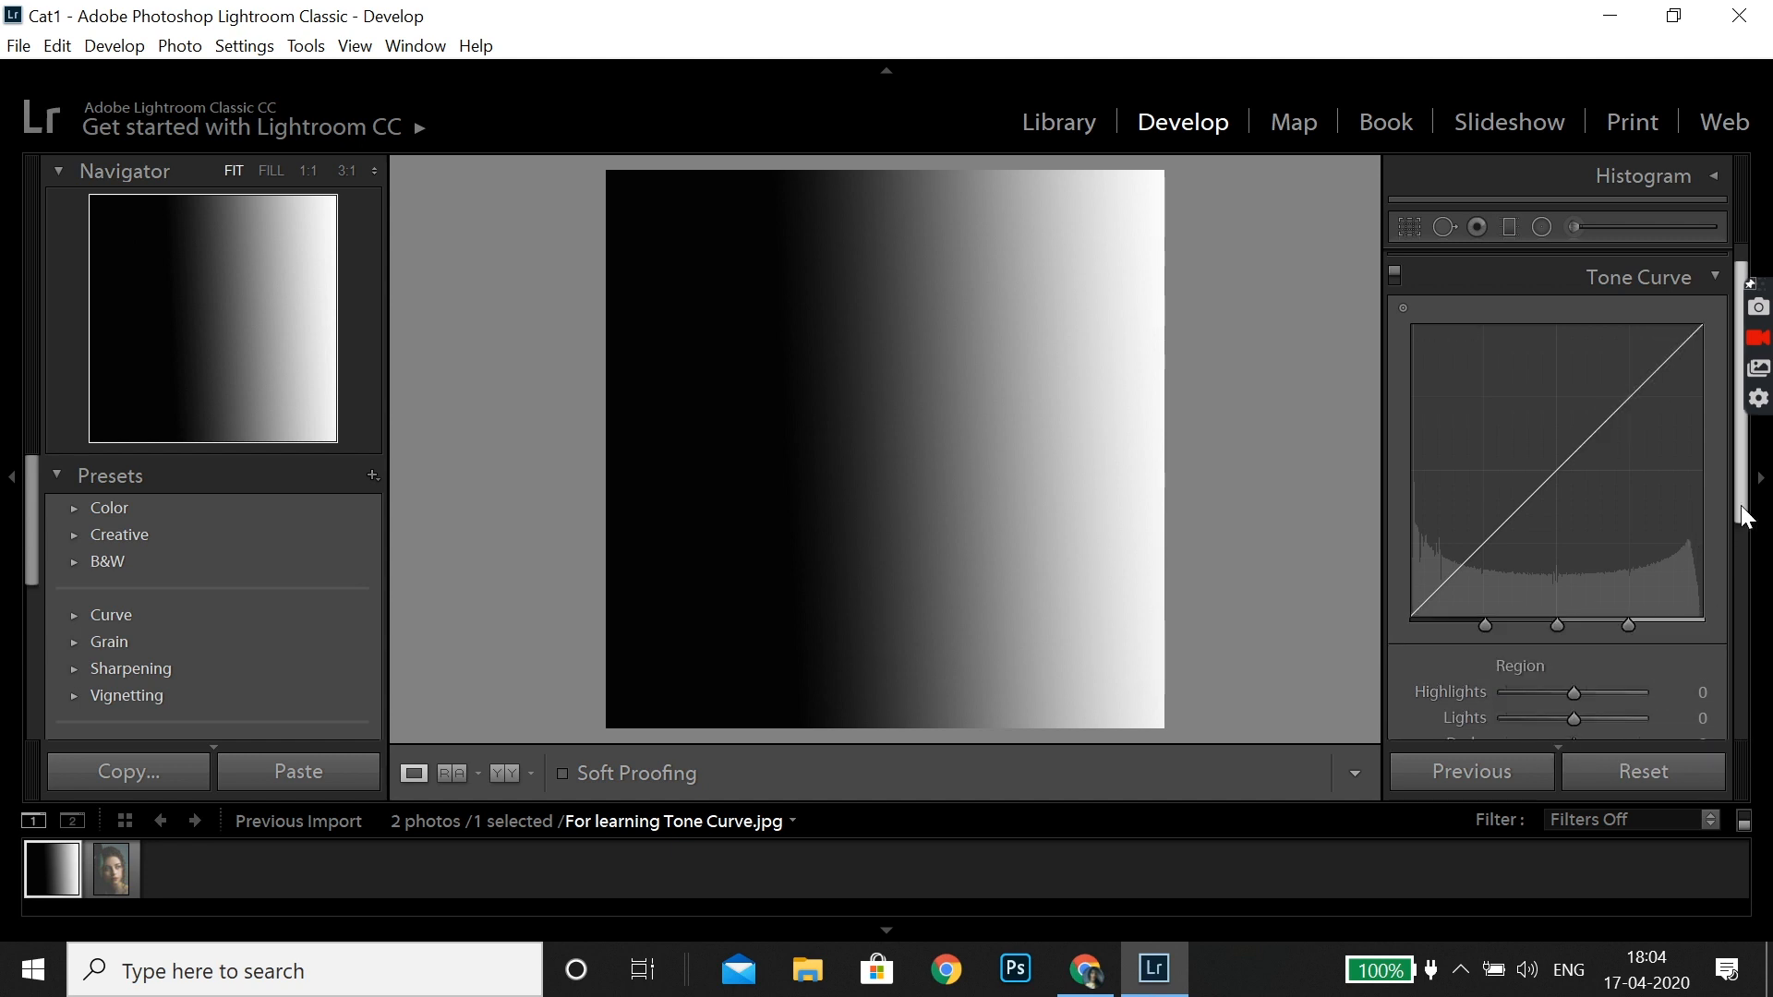
mouse_move(1752, 513)
mouse_down()
mouse_move(1769, 581)
mouse_move(1757, 507)
mouse_move(1750, 577)
mouse_move(1749, 543)
mouse_up()
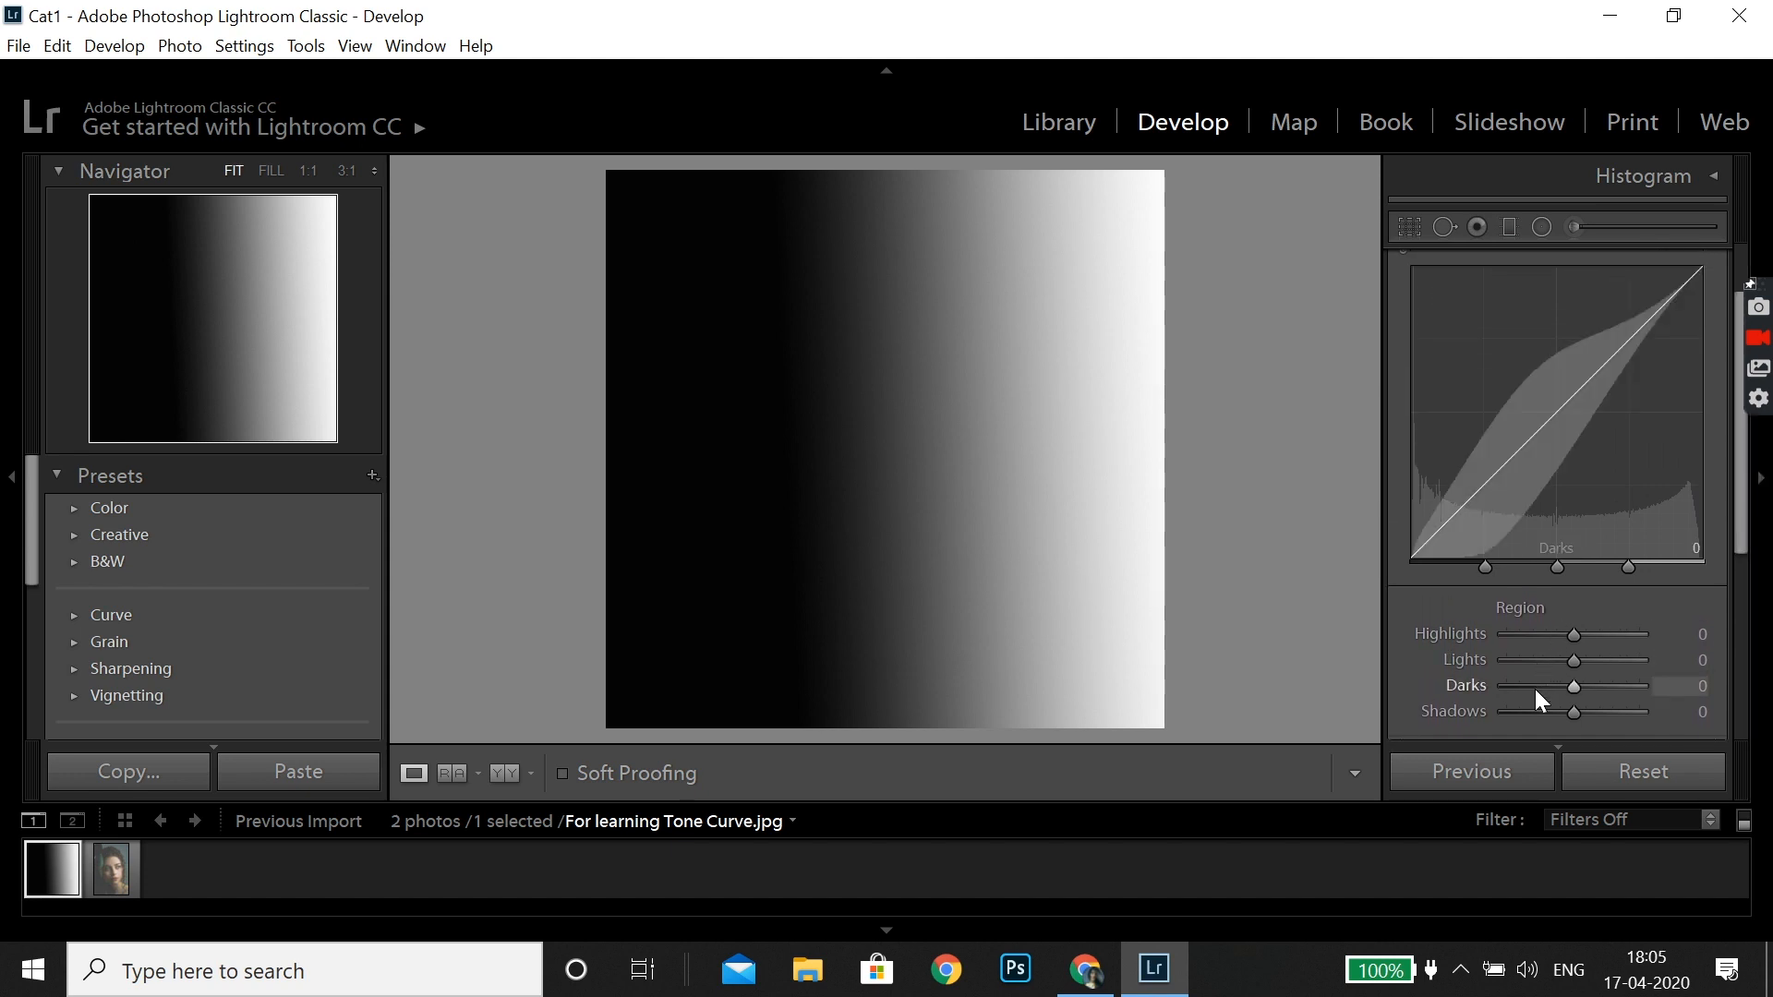
drag(1740, 517, 1740, 617)
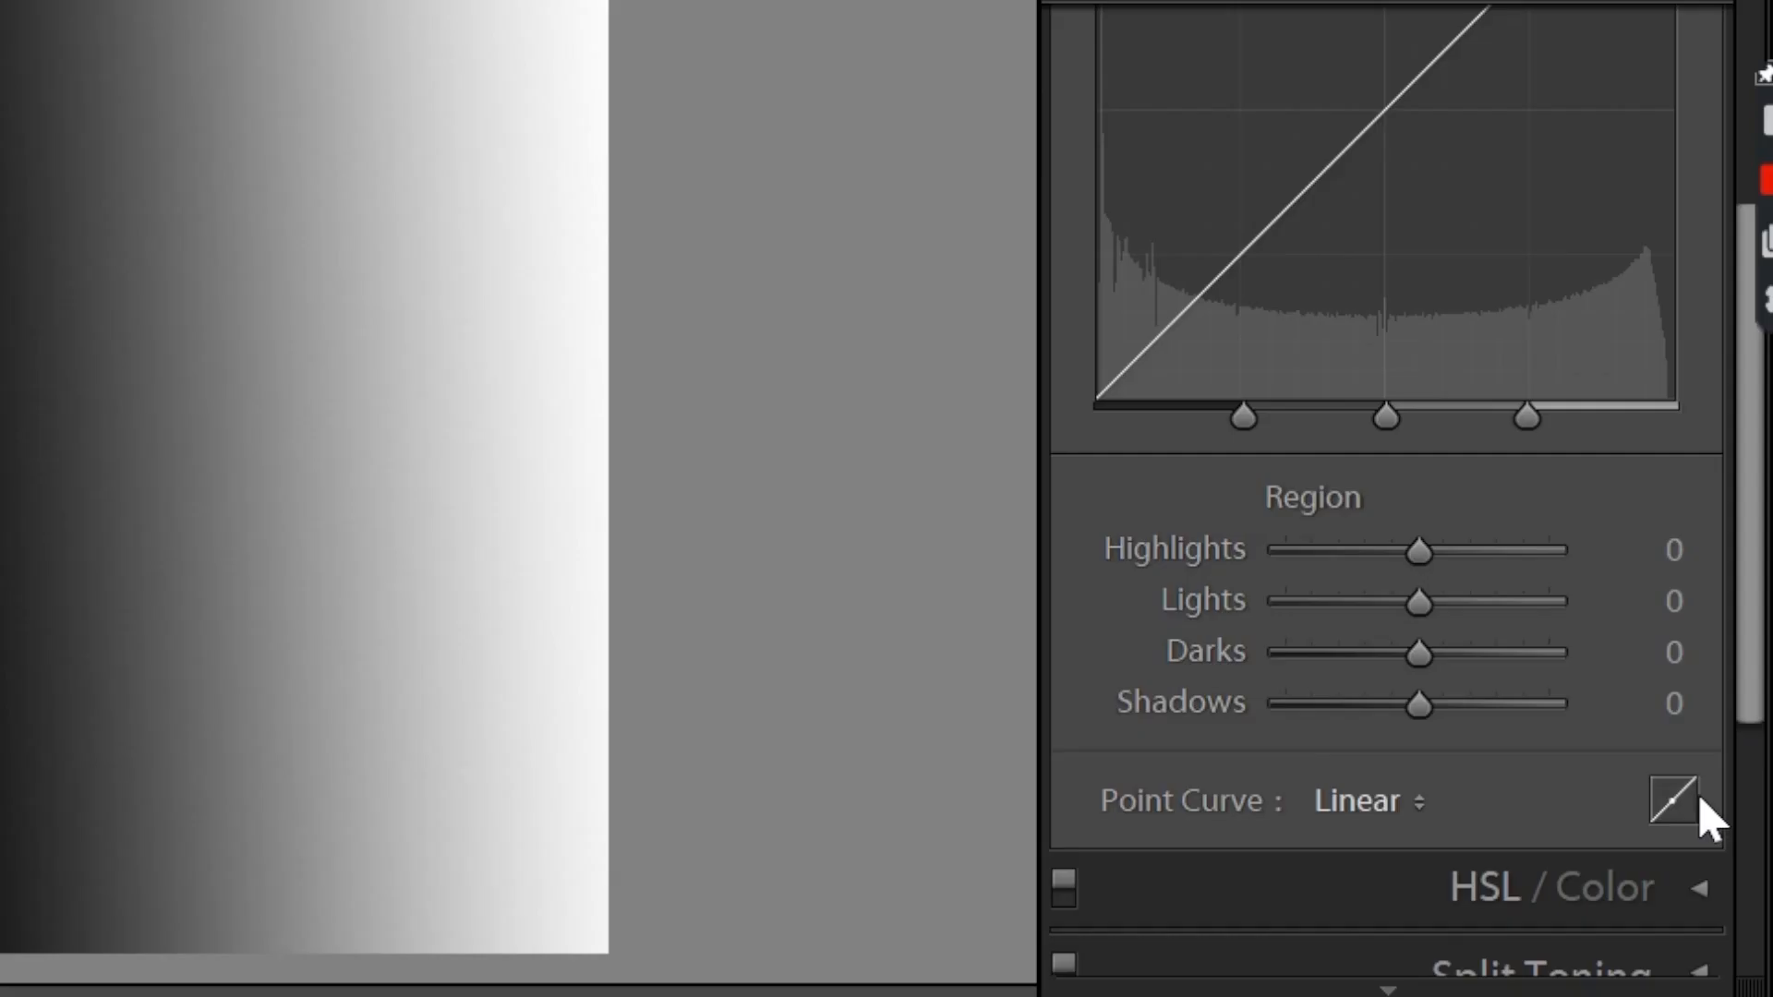
click(1703, 652)
drag(1742, 654, 1727, 551)
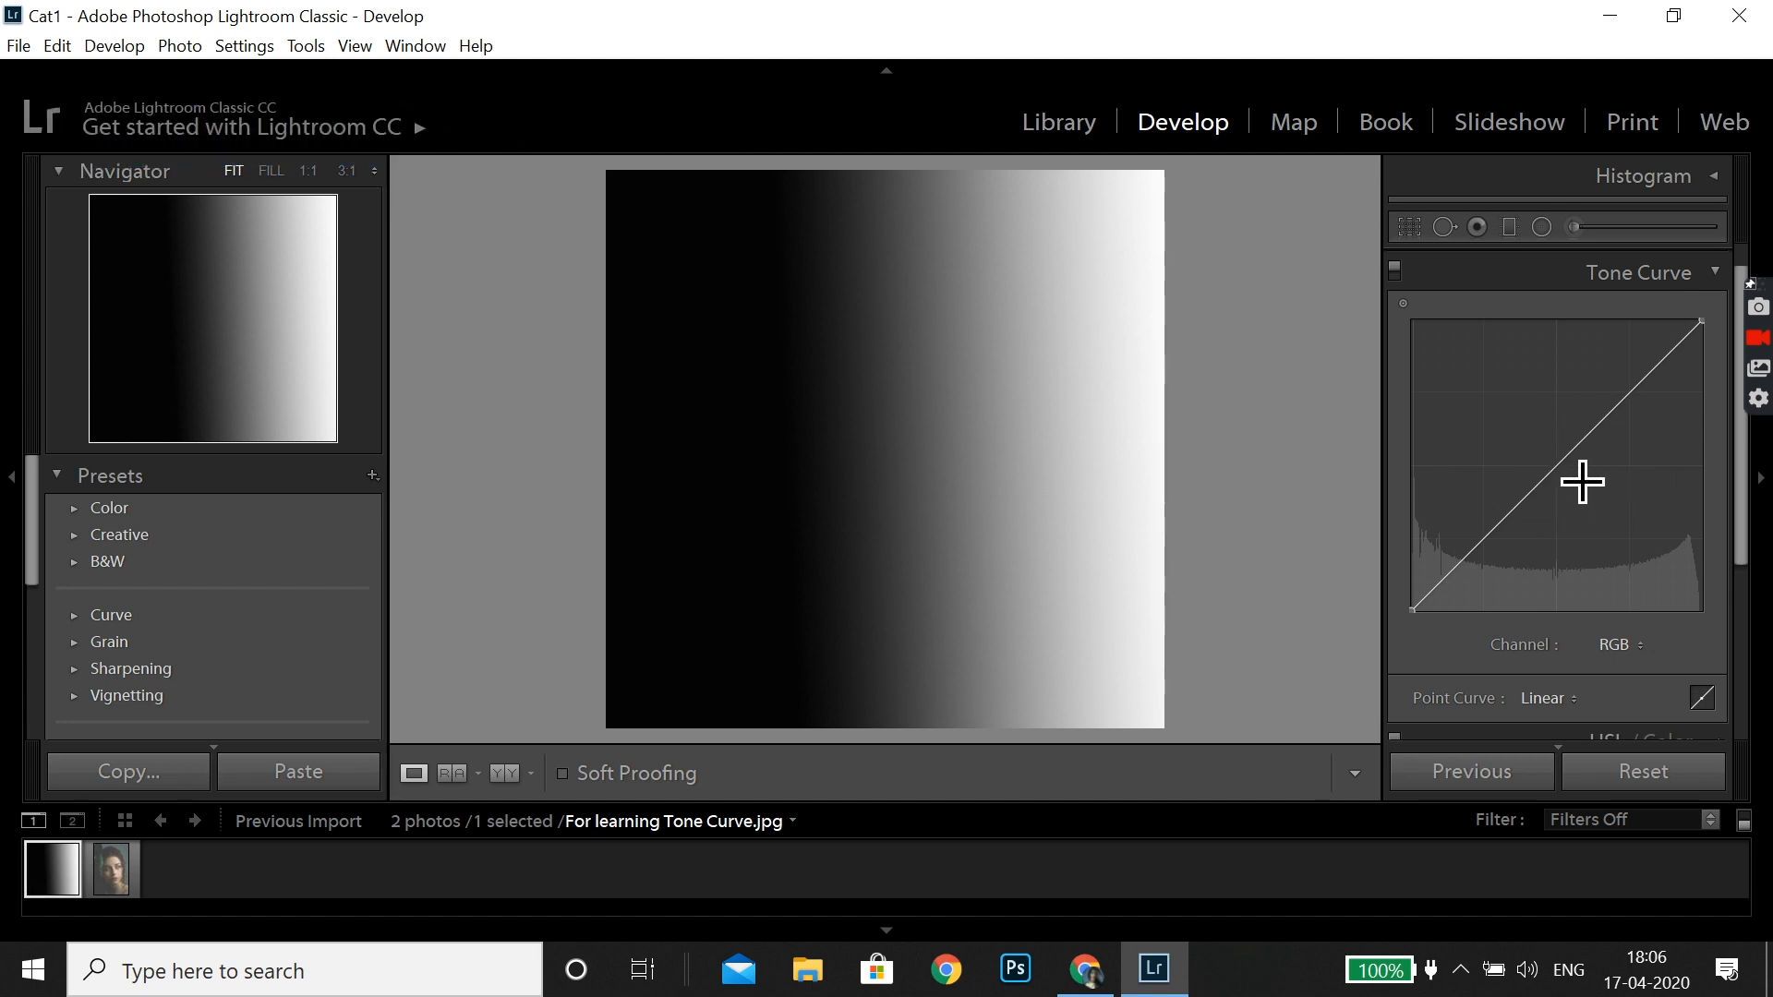
Add a point near the middle of the gradient's RGB curve and remove it again.
click(1553, 467)
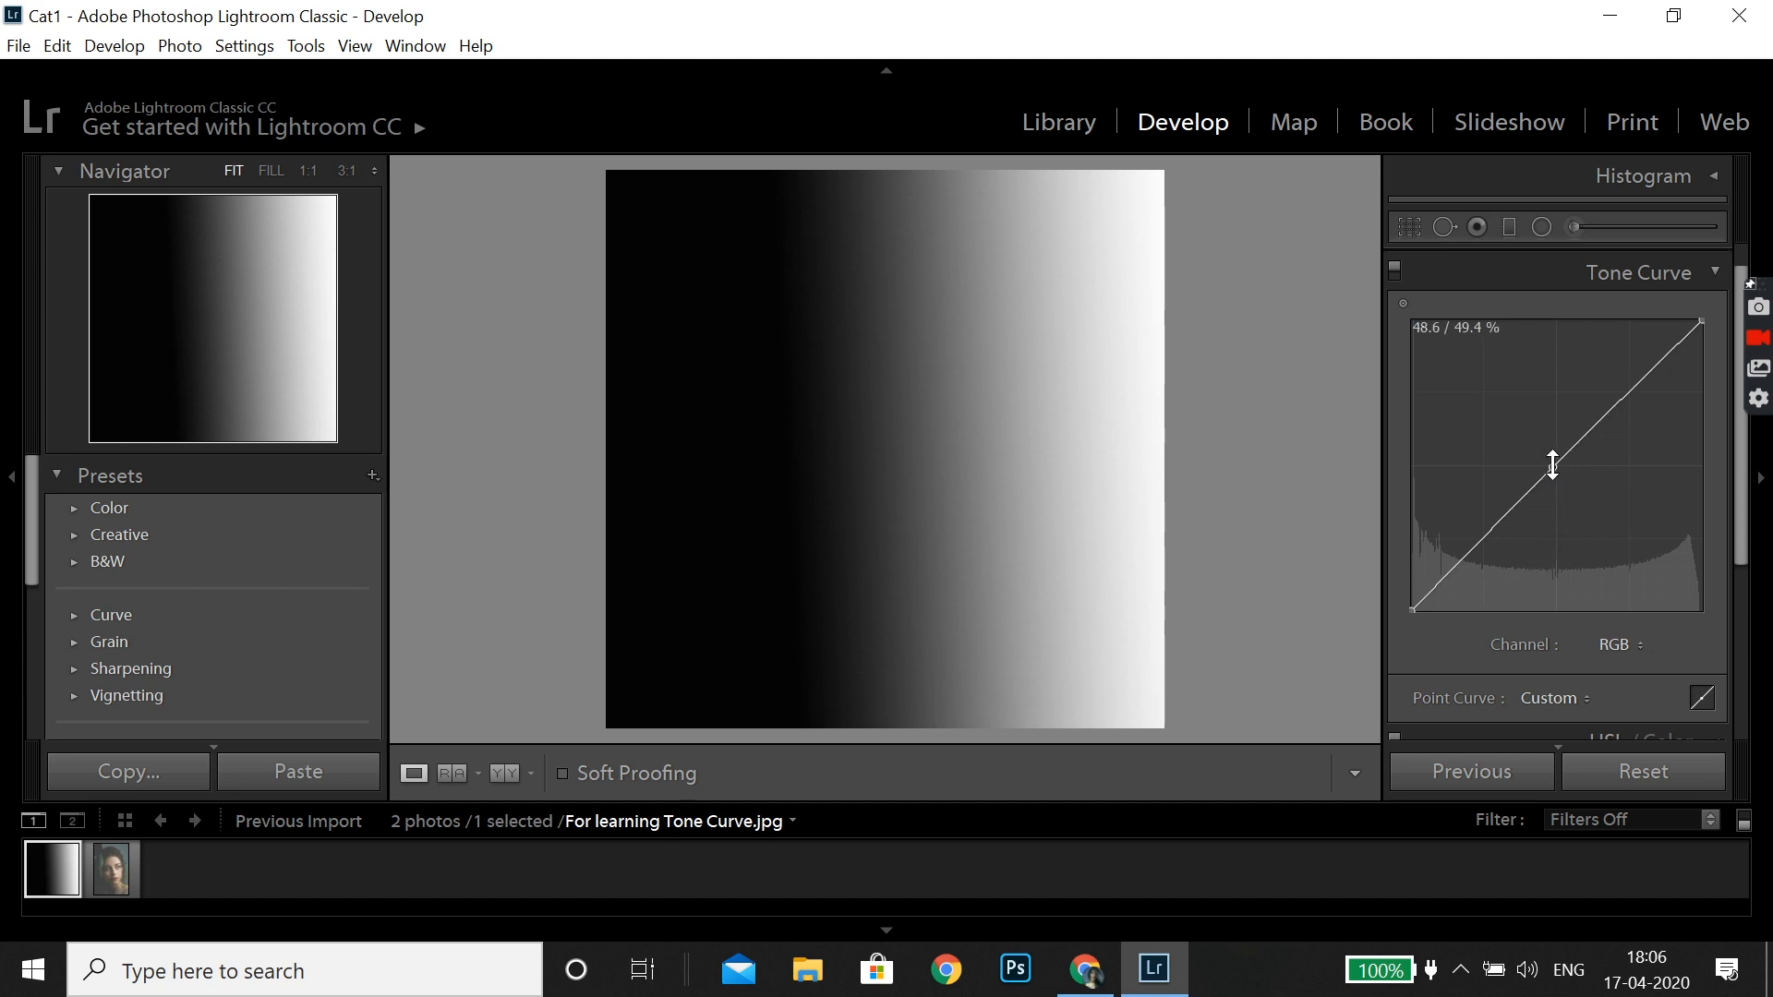
drag(1553, 469, 1709, 345)
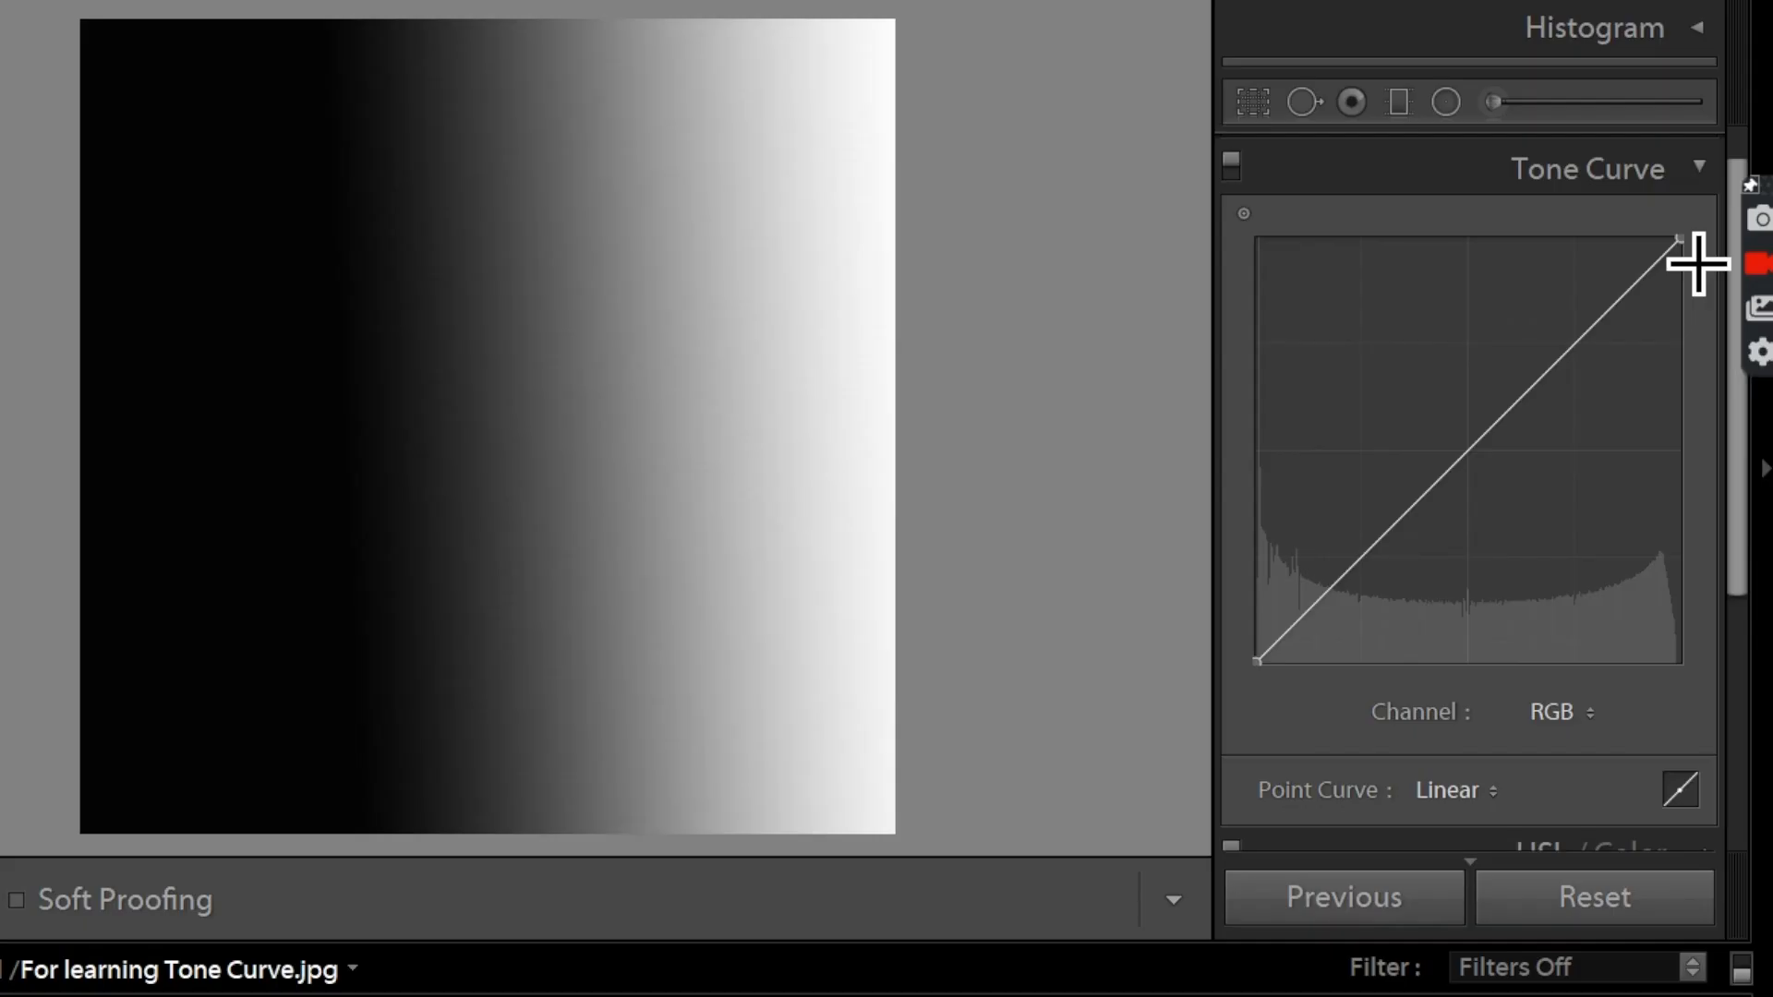
Pull the RGB curve's white endpoint fully down and the black endpoint fully up, returning each to its linear position.
drag(1677, 236, 1685, 665)
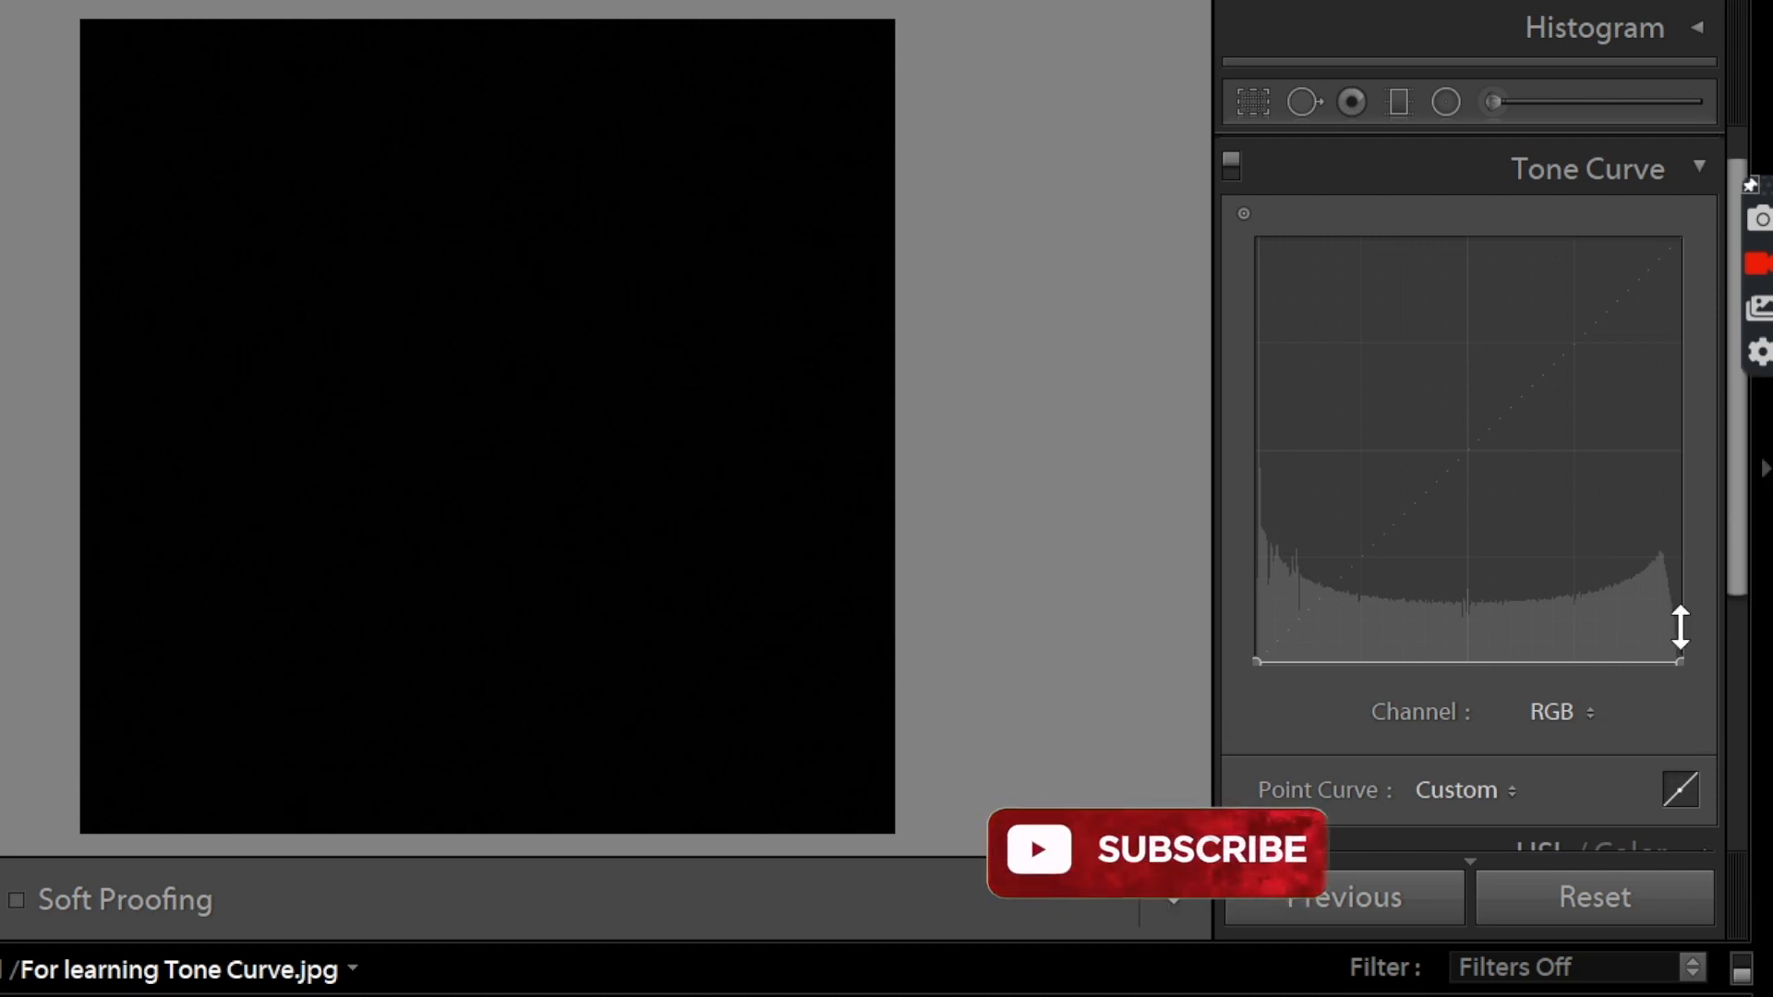
drag(1682, 661, 1686, 235)
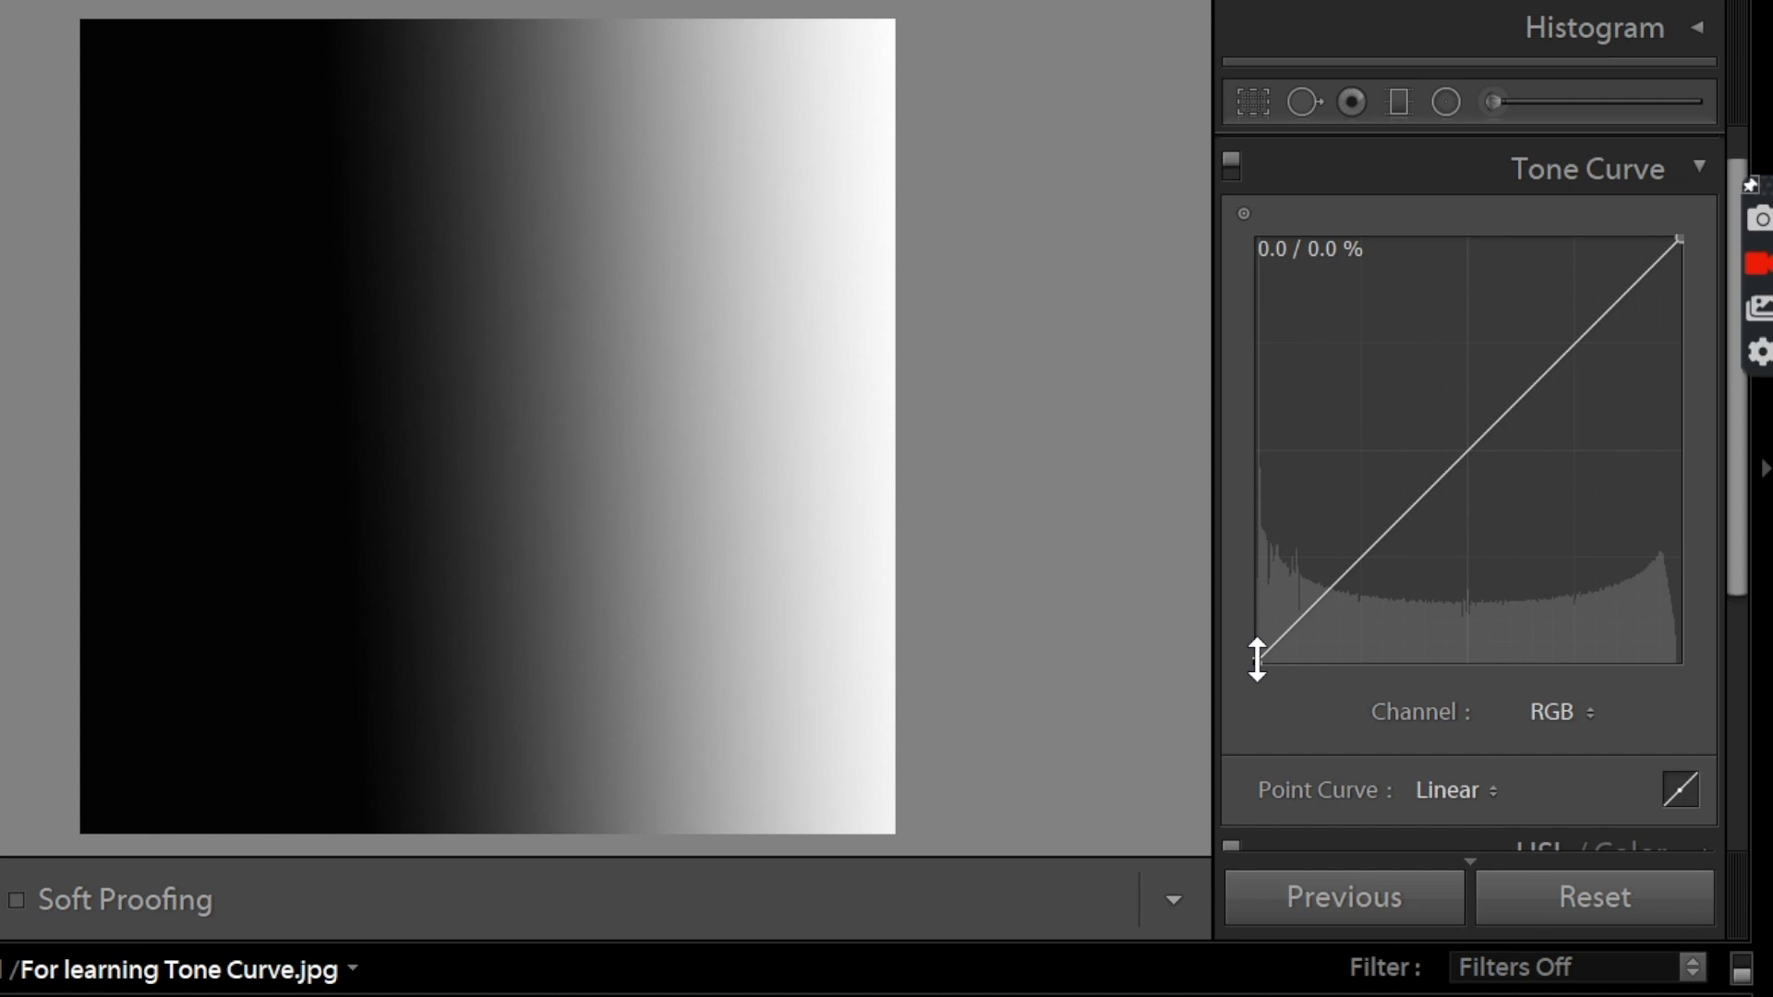
drag(1257, 659, 1253, 233)
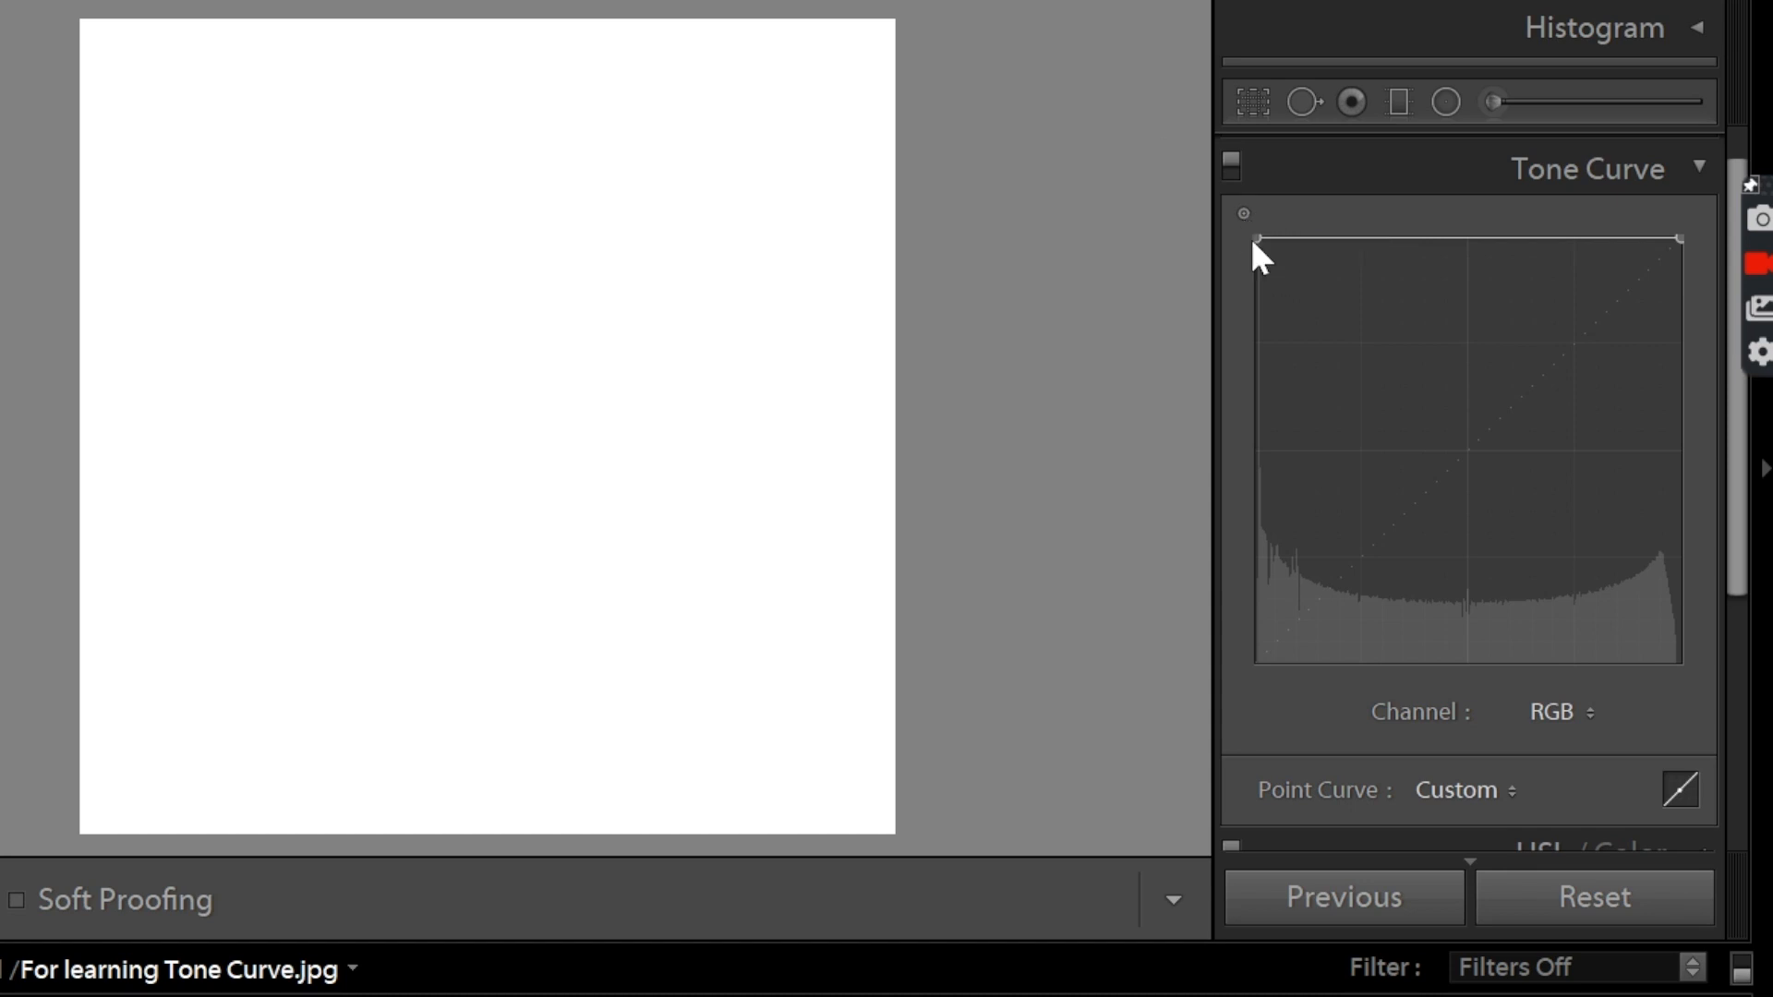
drag(1256, 240, 1132, 716)
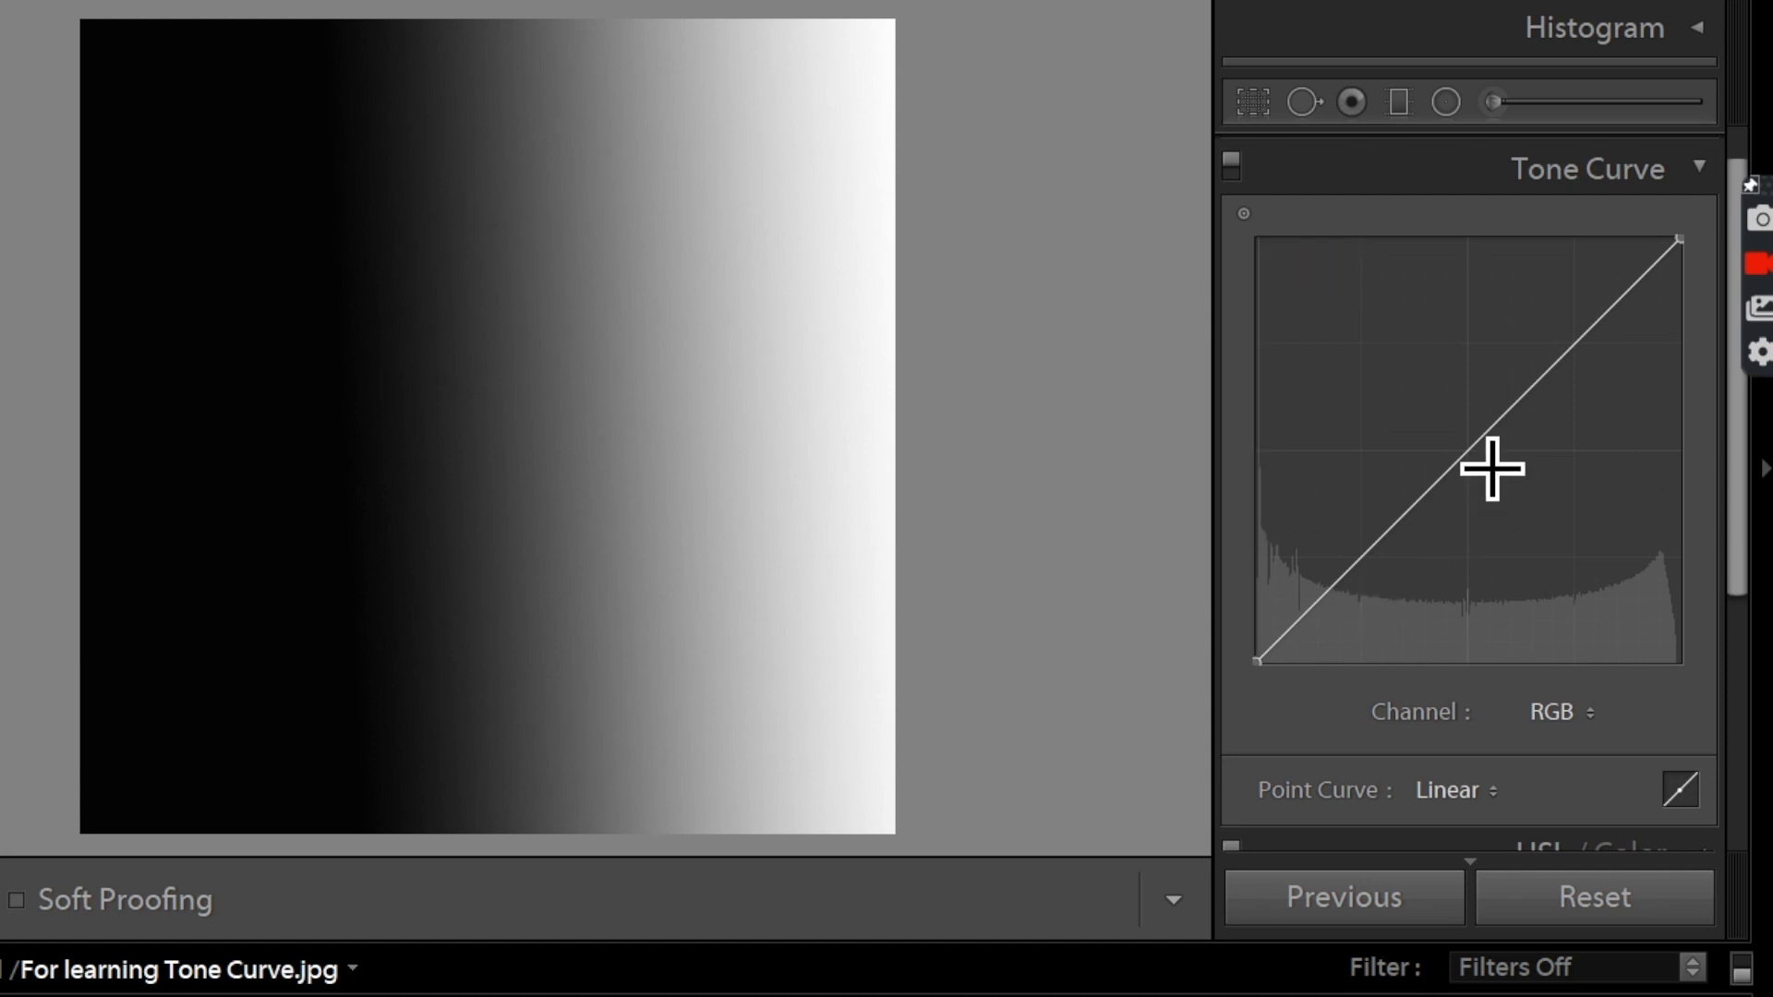
Add midtone, highlight and shadow points along the gradient's RGB curve, removing the extra point between midtone and highlight.
click(1470, 447)
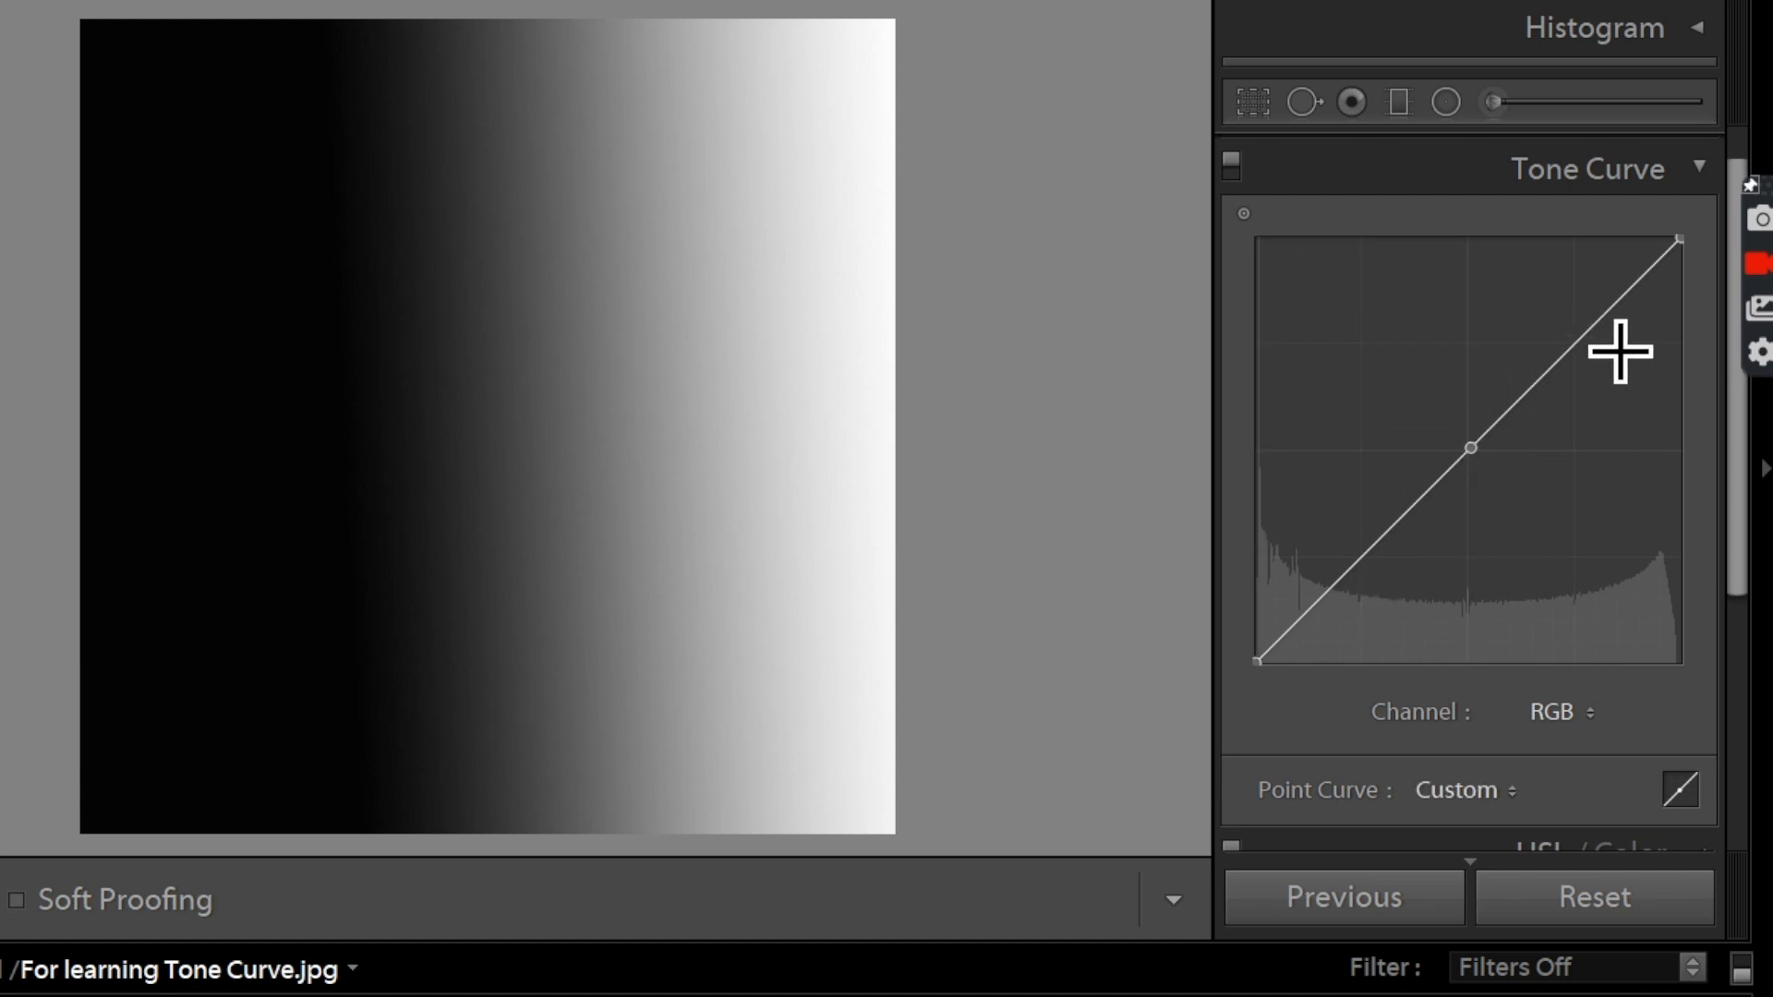
click(1598, 332)
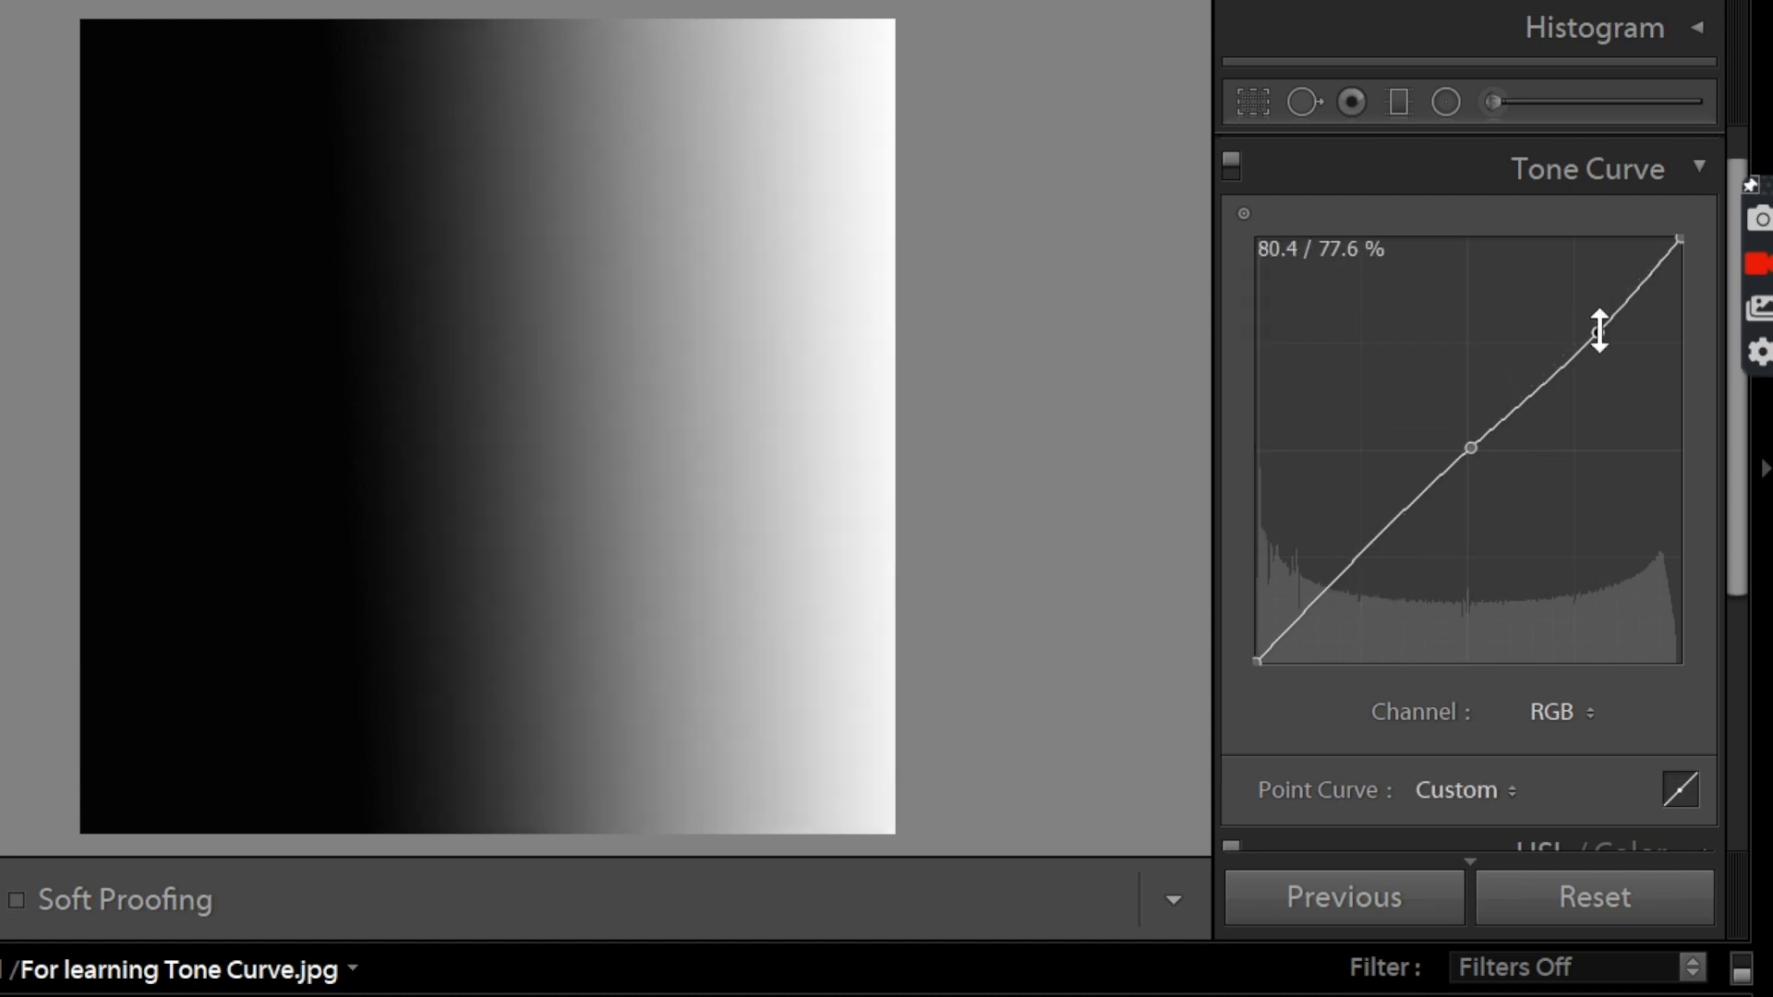
click(1350, 568)
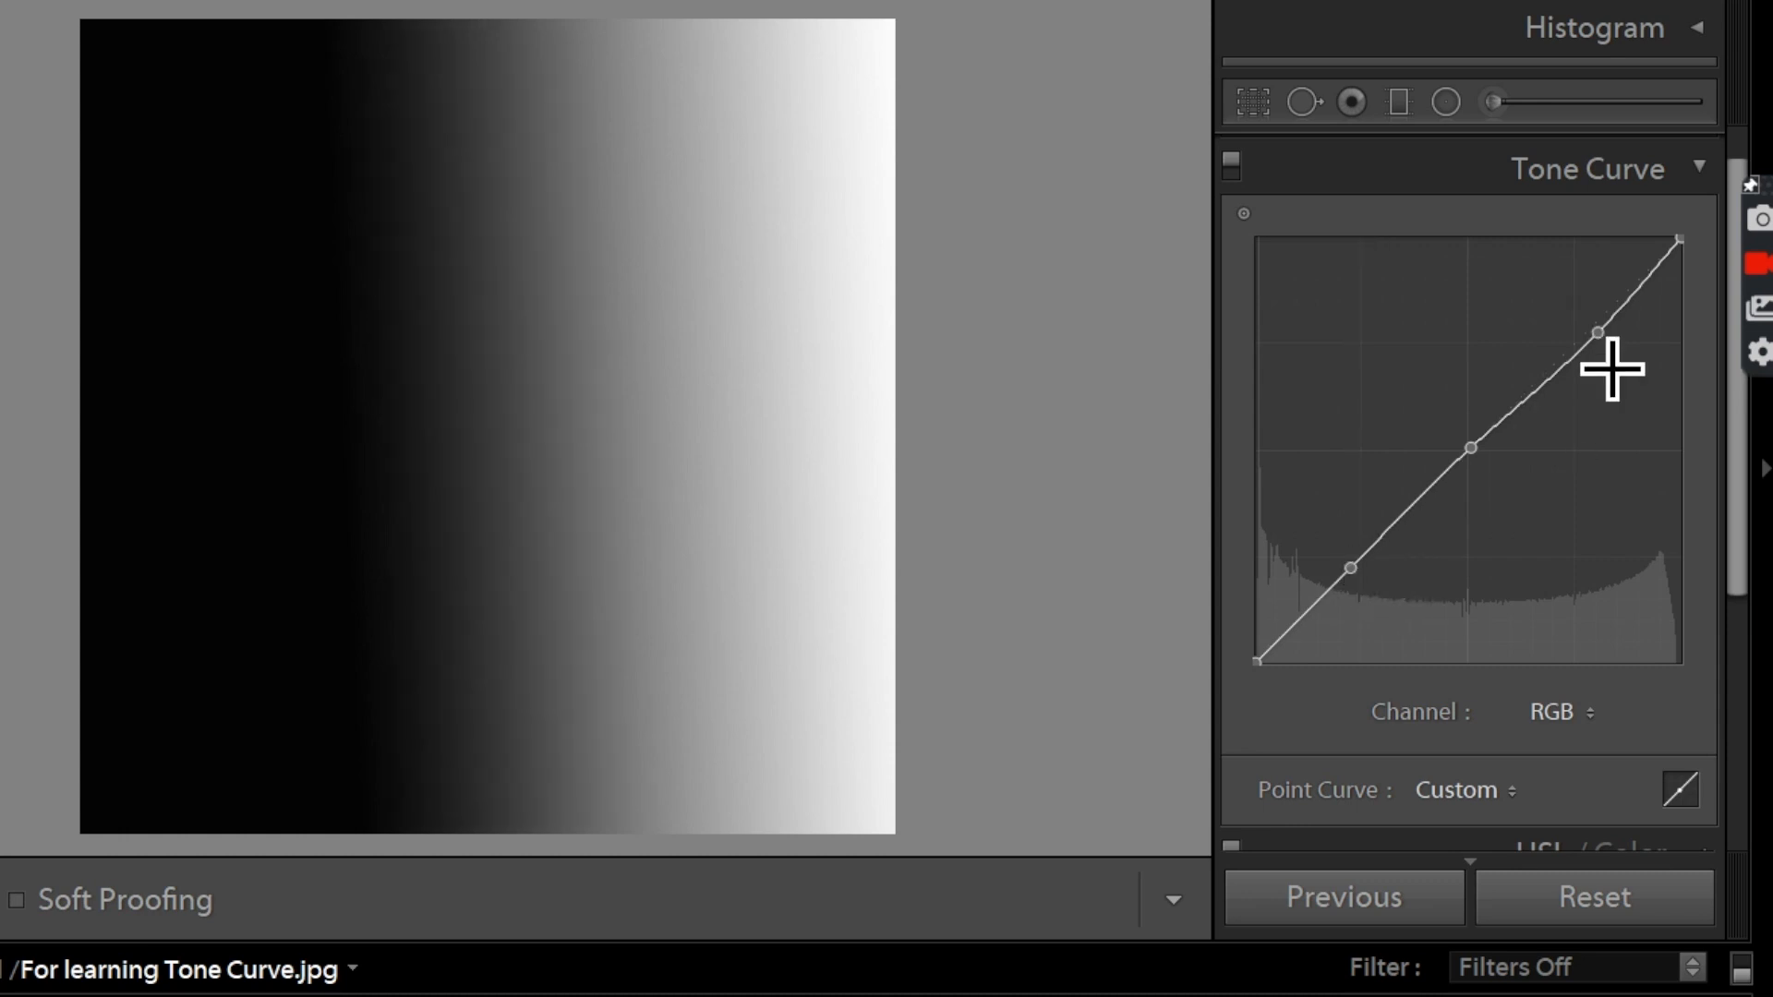
click(1551, 379)
double_click(1552, 380)
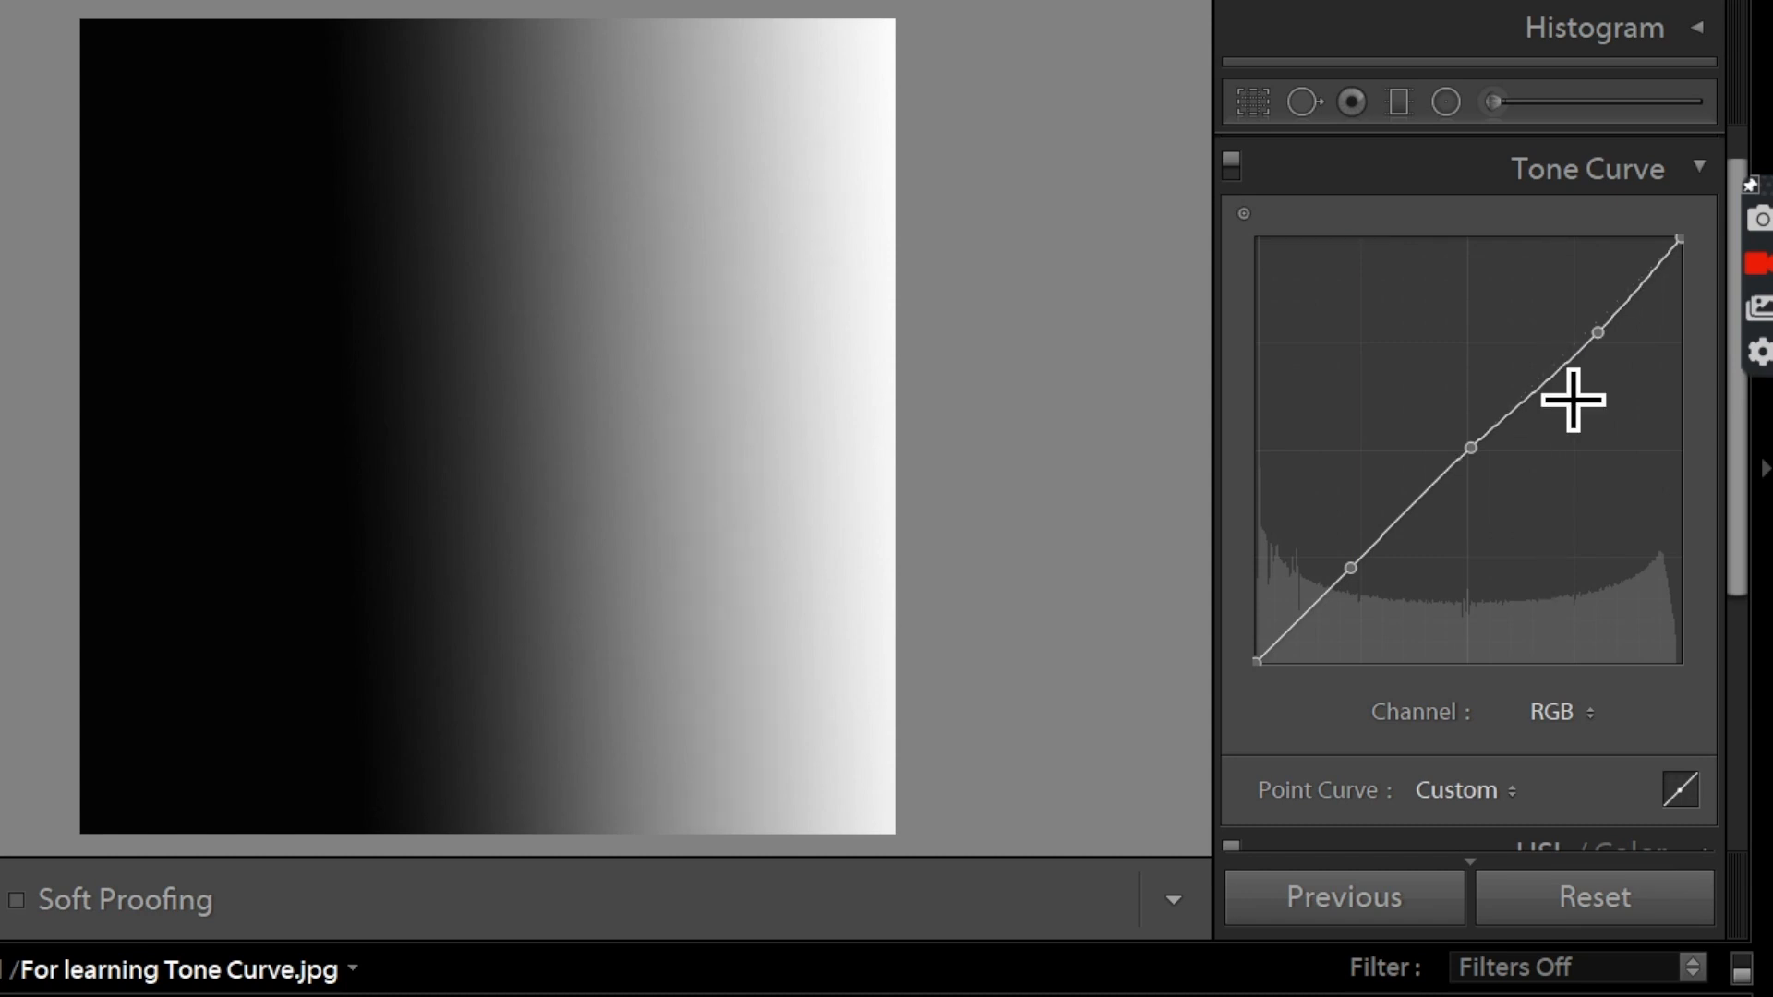
Bend the gradient's RGB curve into an S by raising the highlight point to 71.4 / 85.1 % and lowering the shadow point.
click(1598, 332)
drag(1598, 334, 1559, 301)
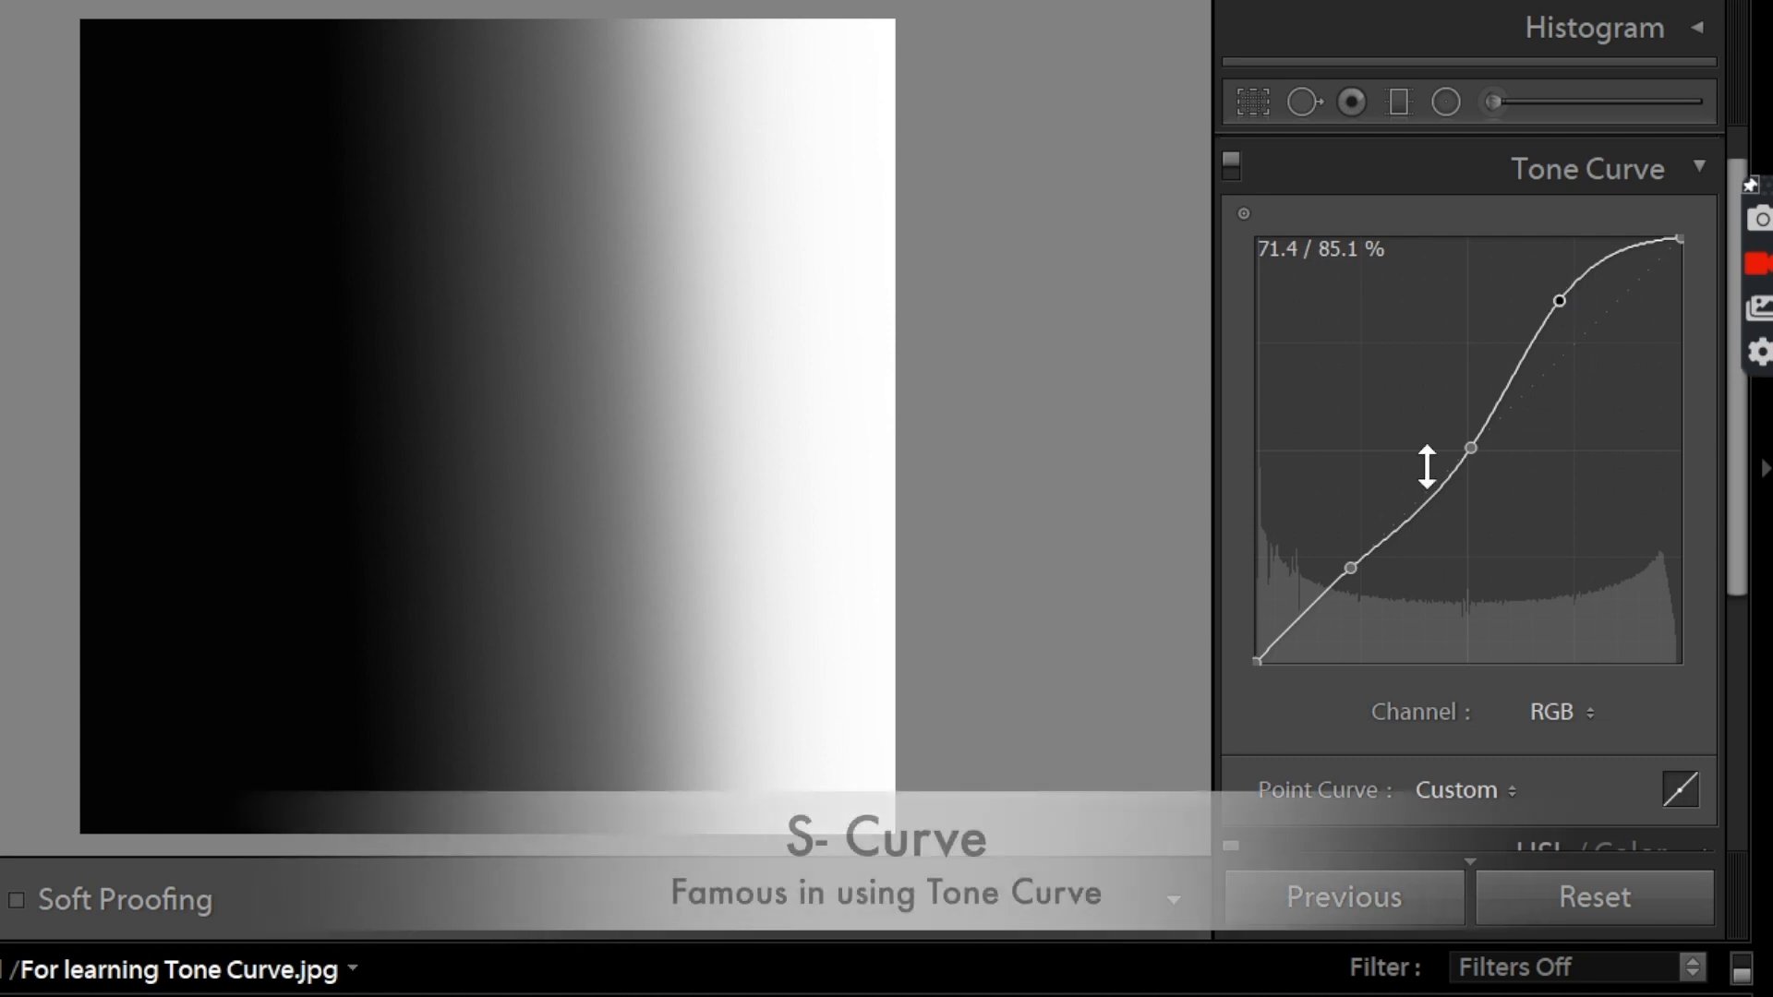
drag(1353, 570, 1364, 600)
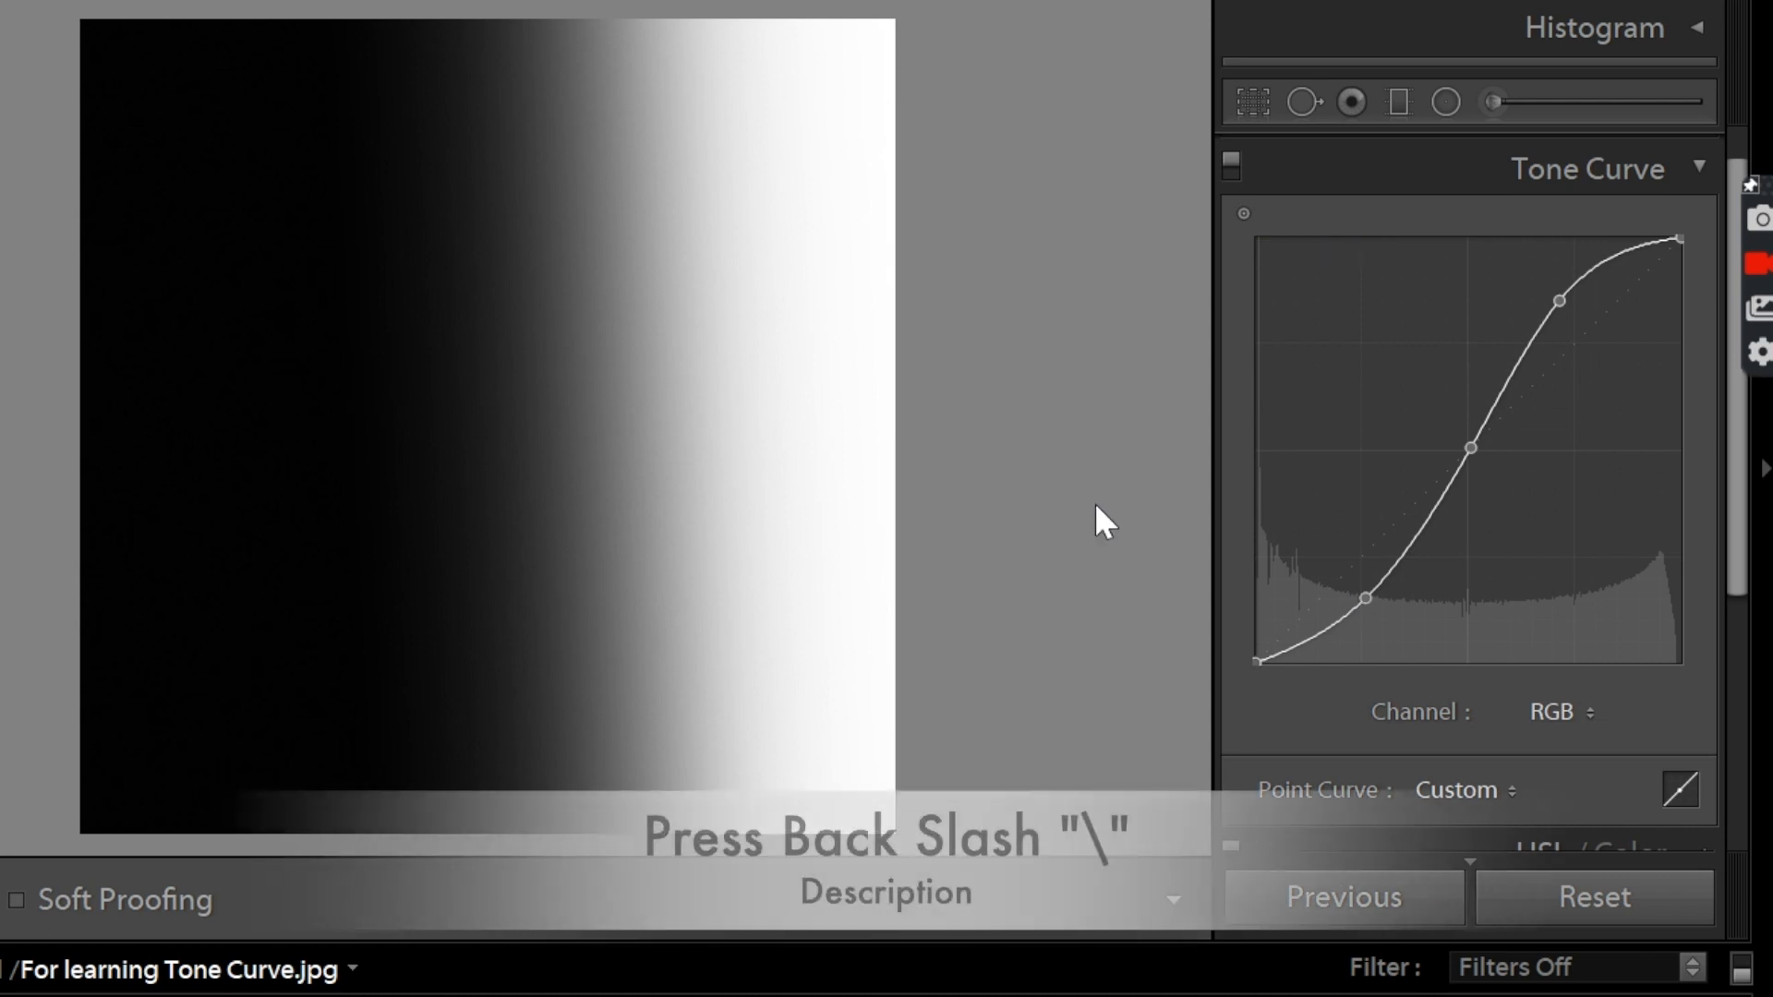
Compare the gradient image before and after the S-curve edit.
key(backslash)
key(backslash)
key(backslash)
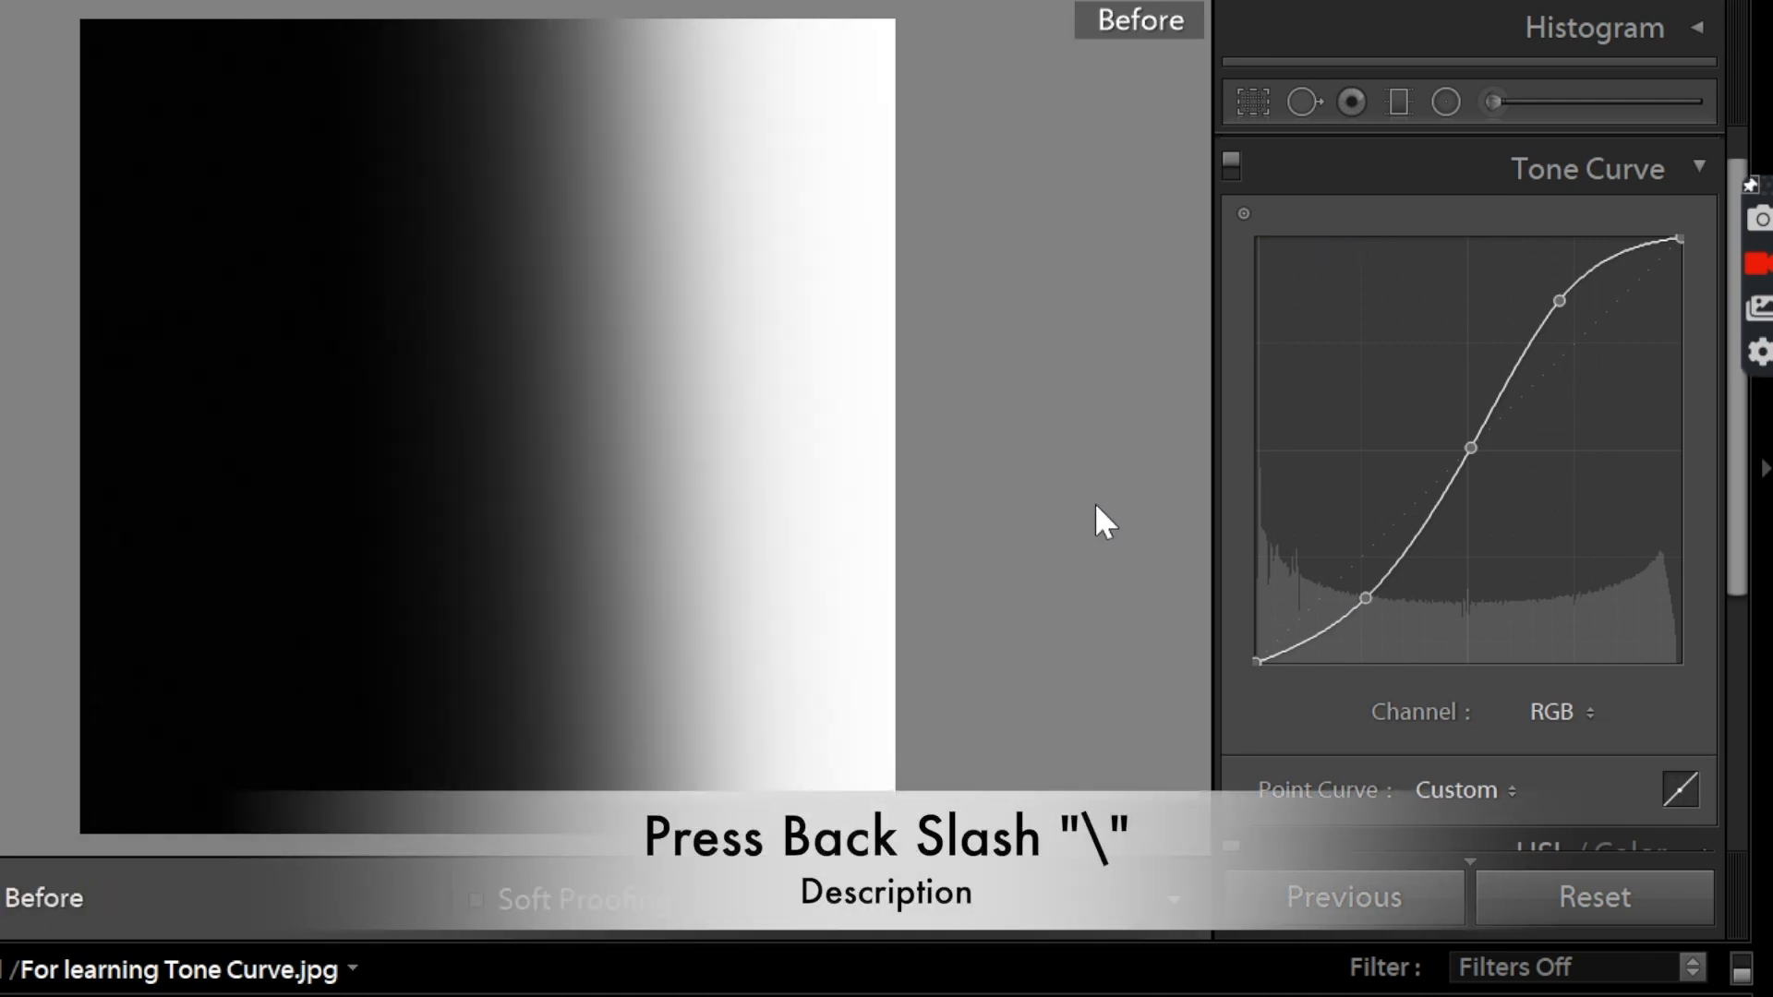
key(backslash)
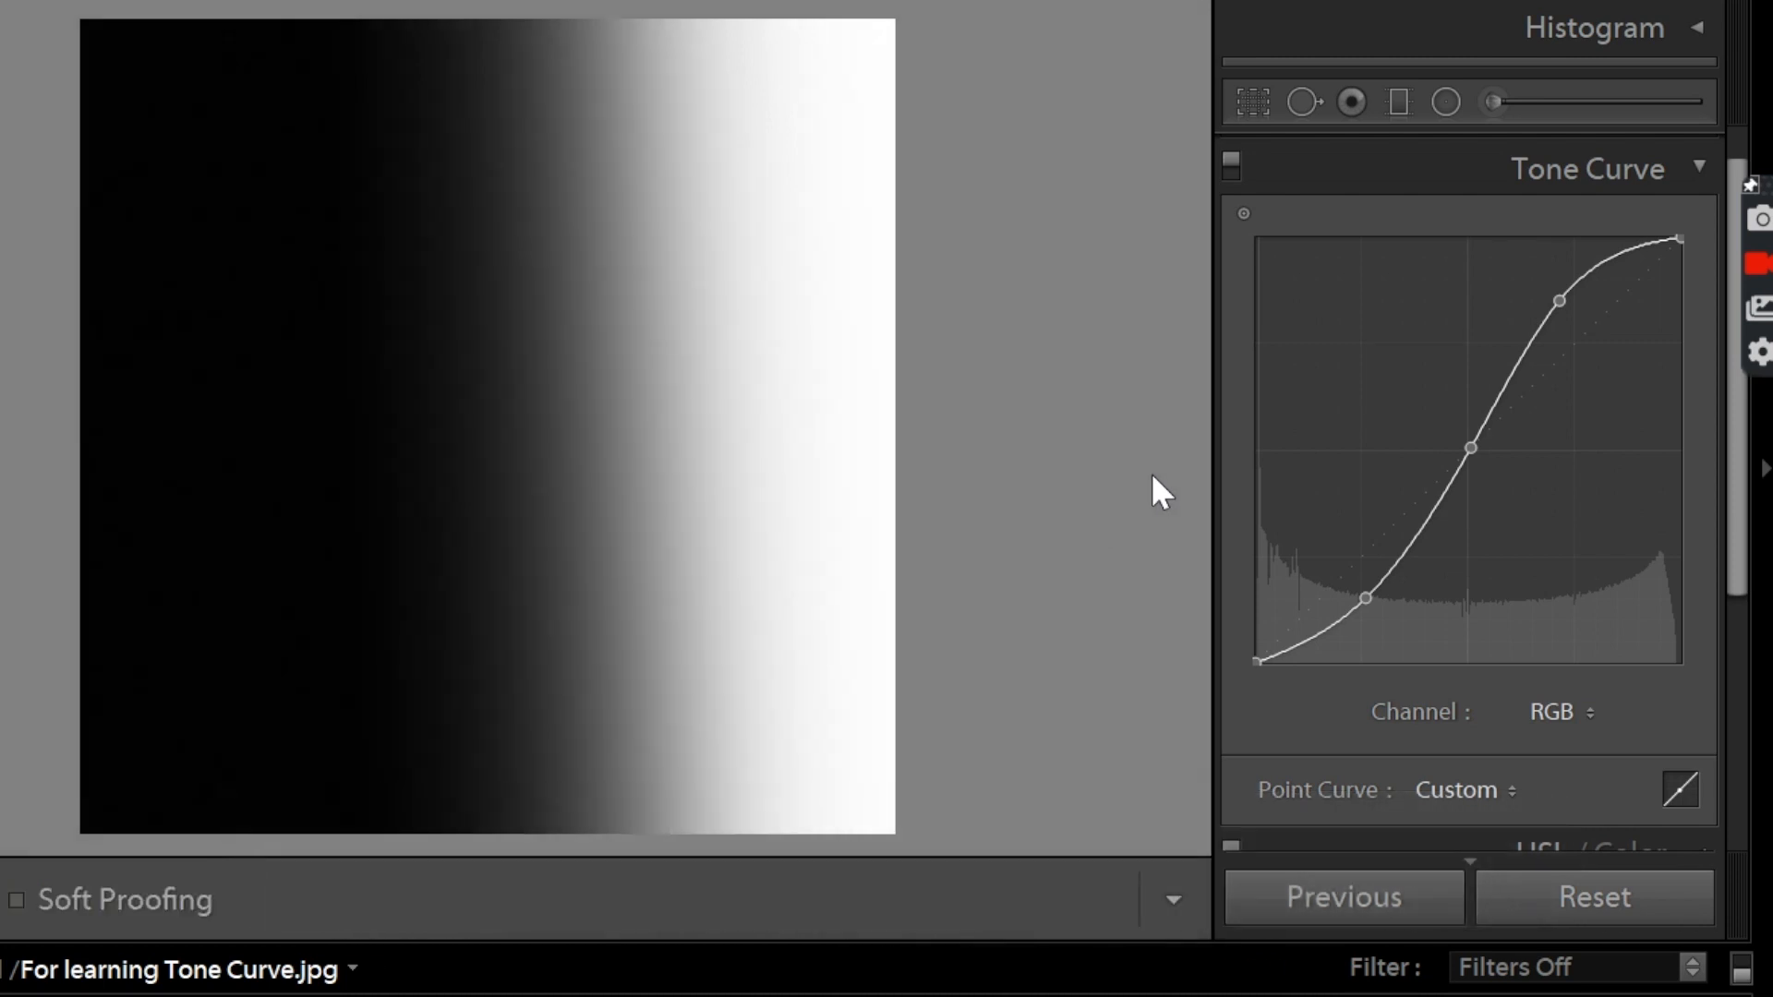
Remove the highlight, midtone and shadow points from the gradient's RGB curve to make it linear again.
double_click(1560, 298)
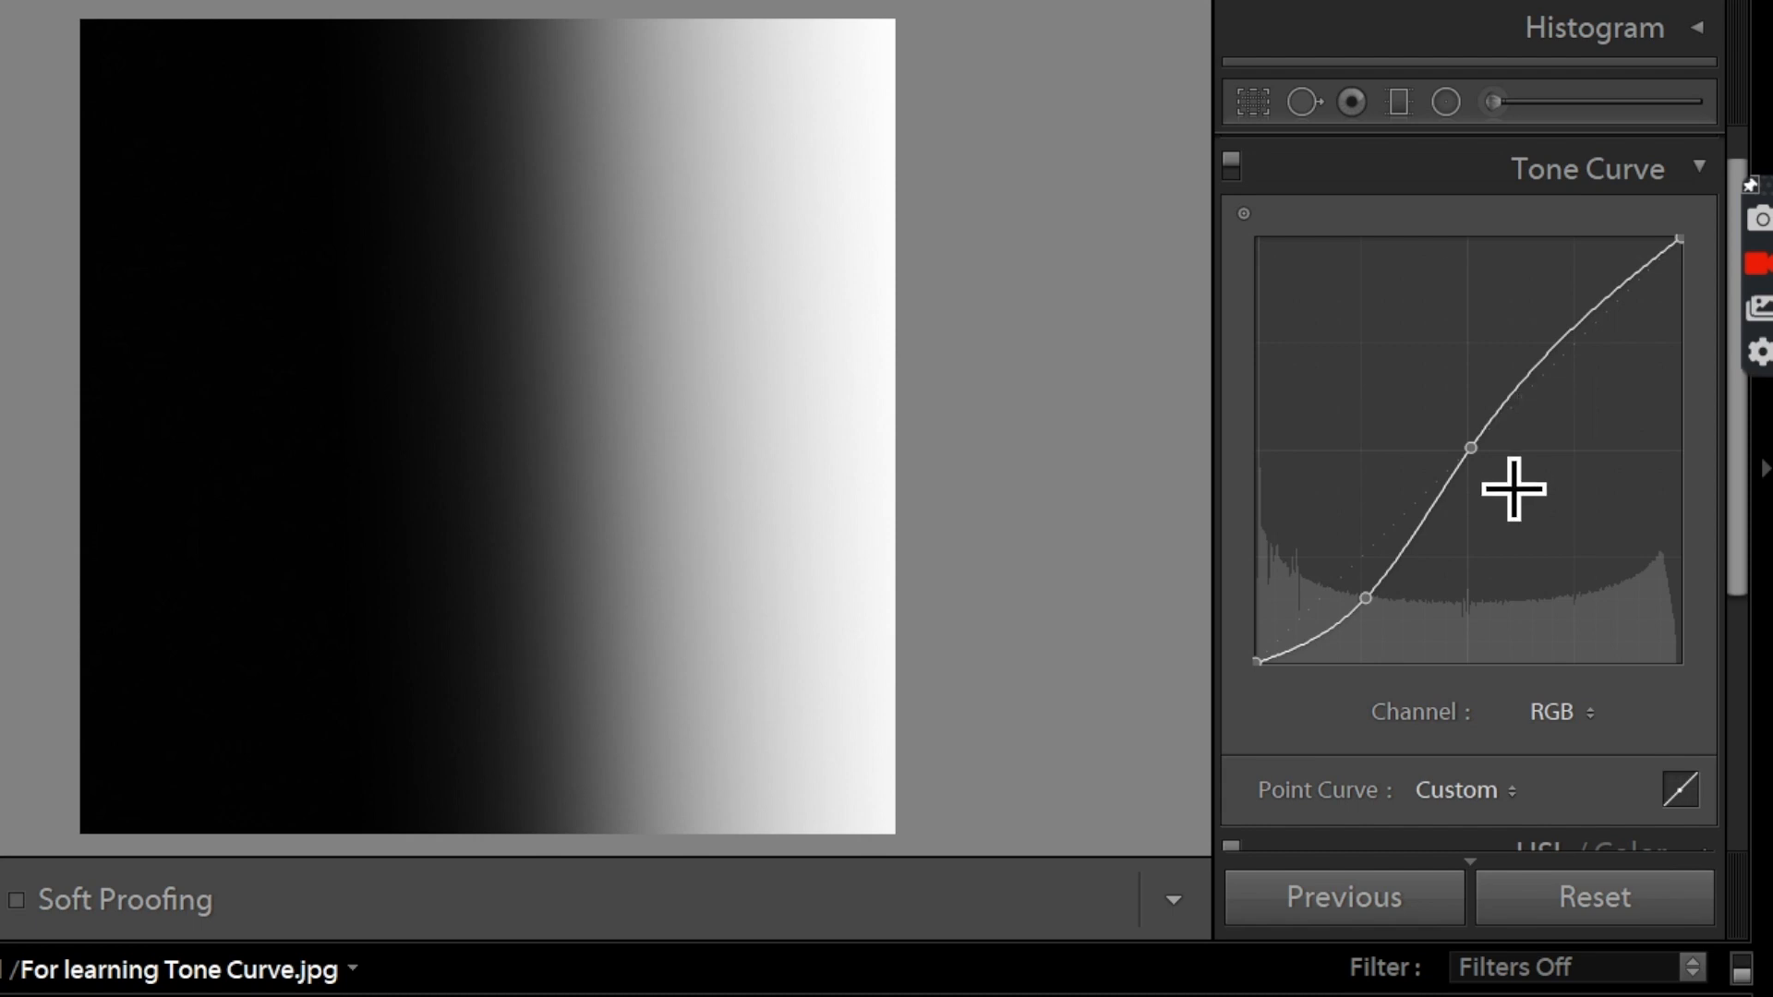
double_click(1472, 448)
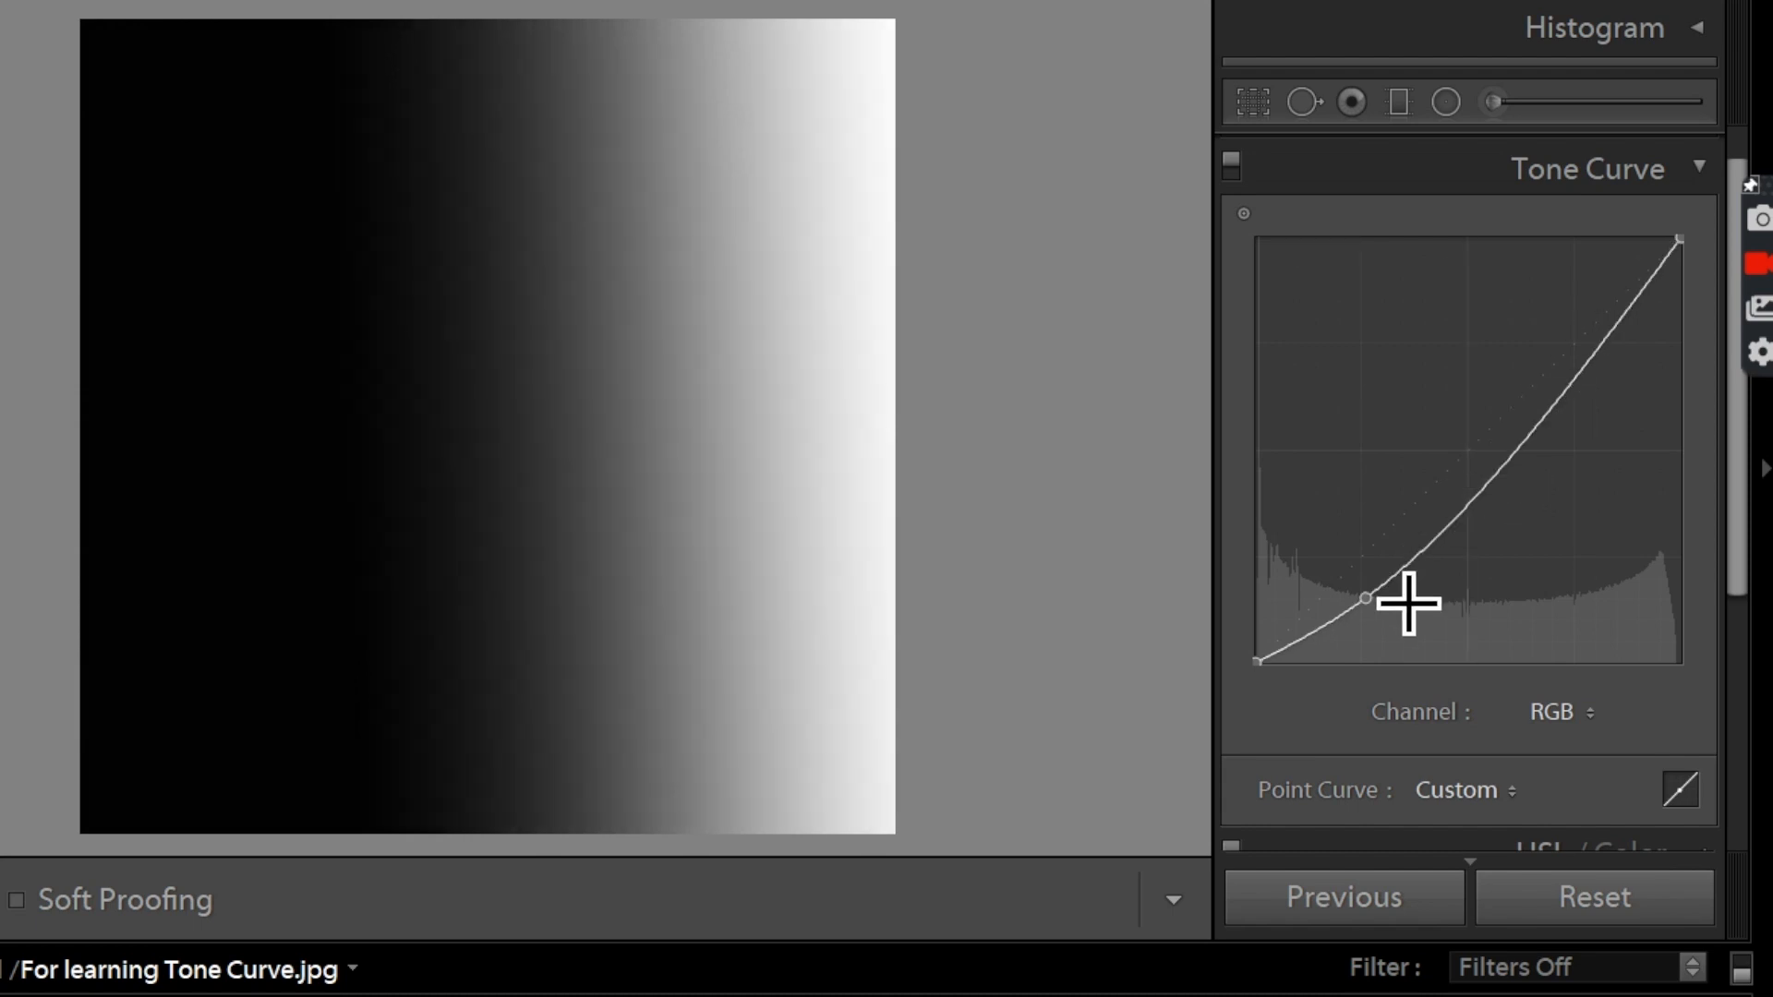
double_click(1369, 599)
Select the portrait photo, add midtone, shadow and highlight points to its RGB curve, and bend them into an S-curve.
click(116, 868)
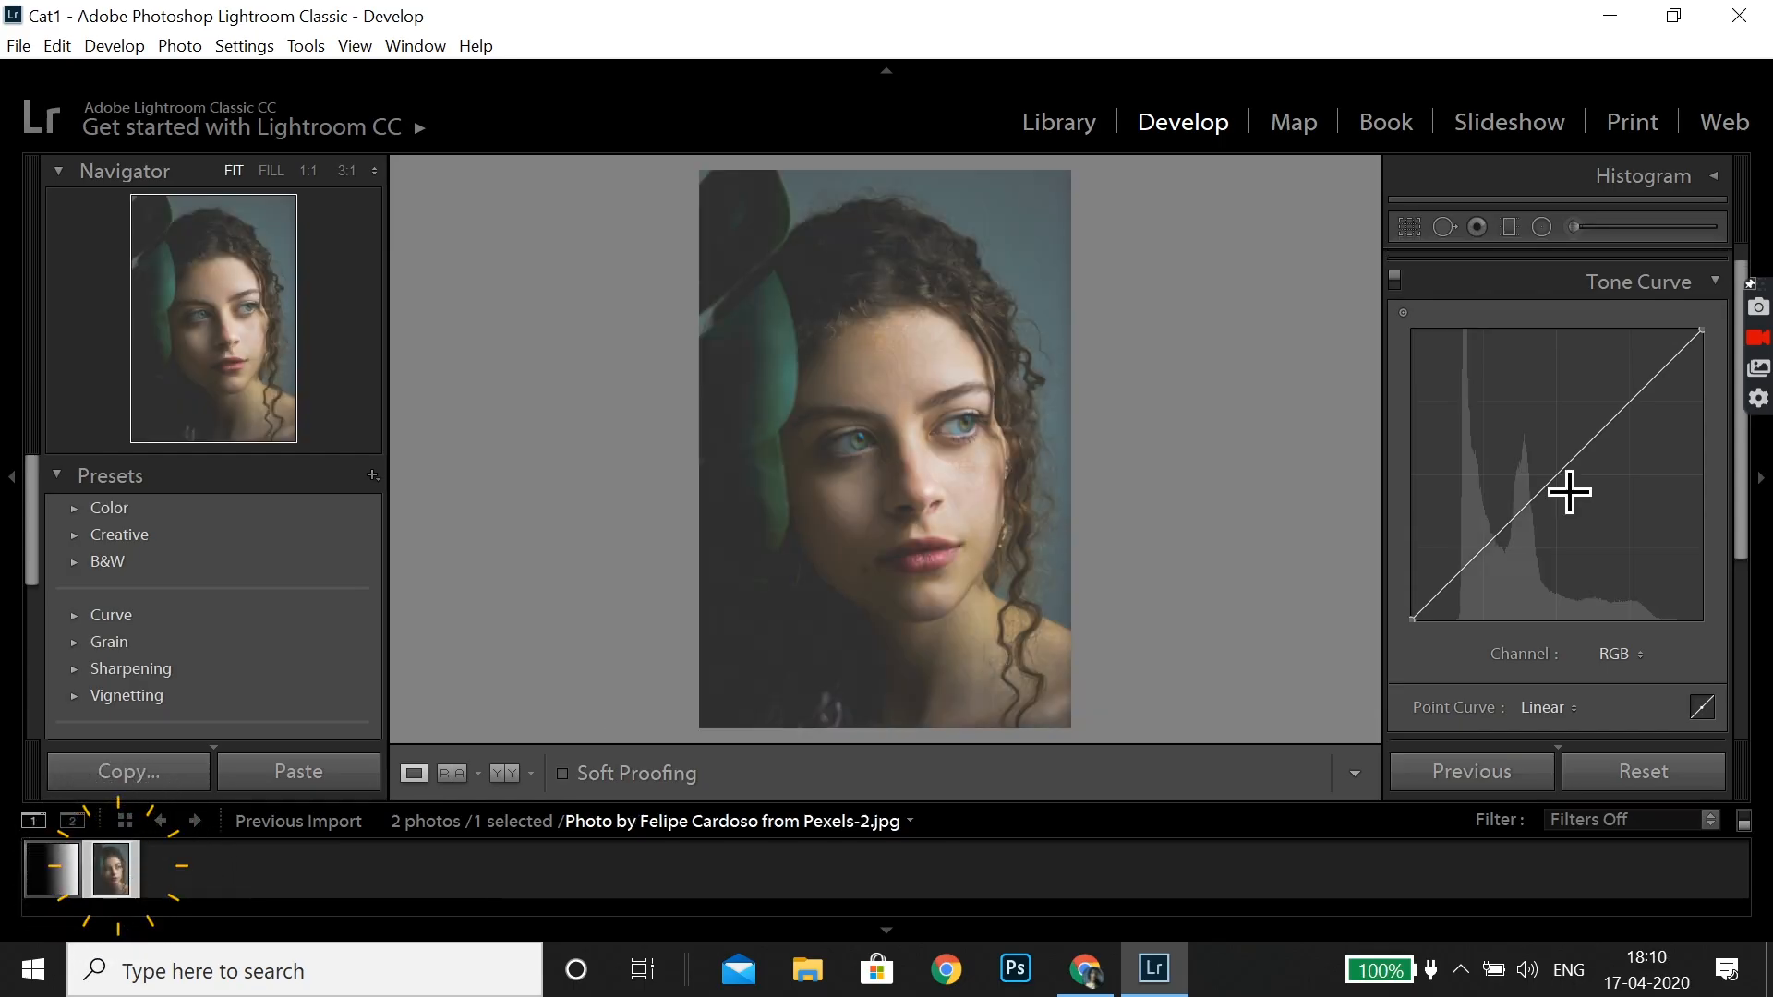
click(1555, 479)
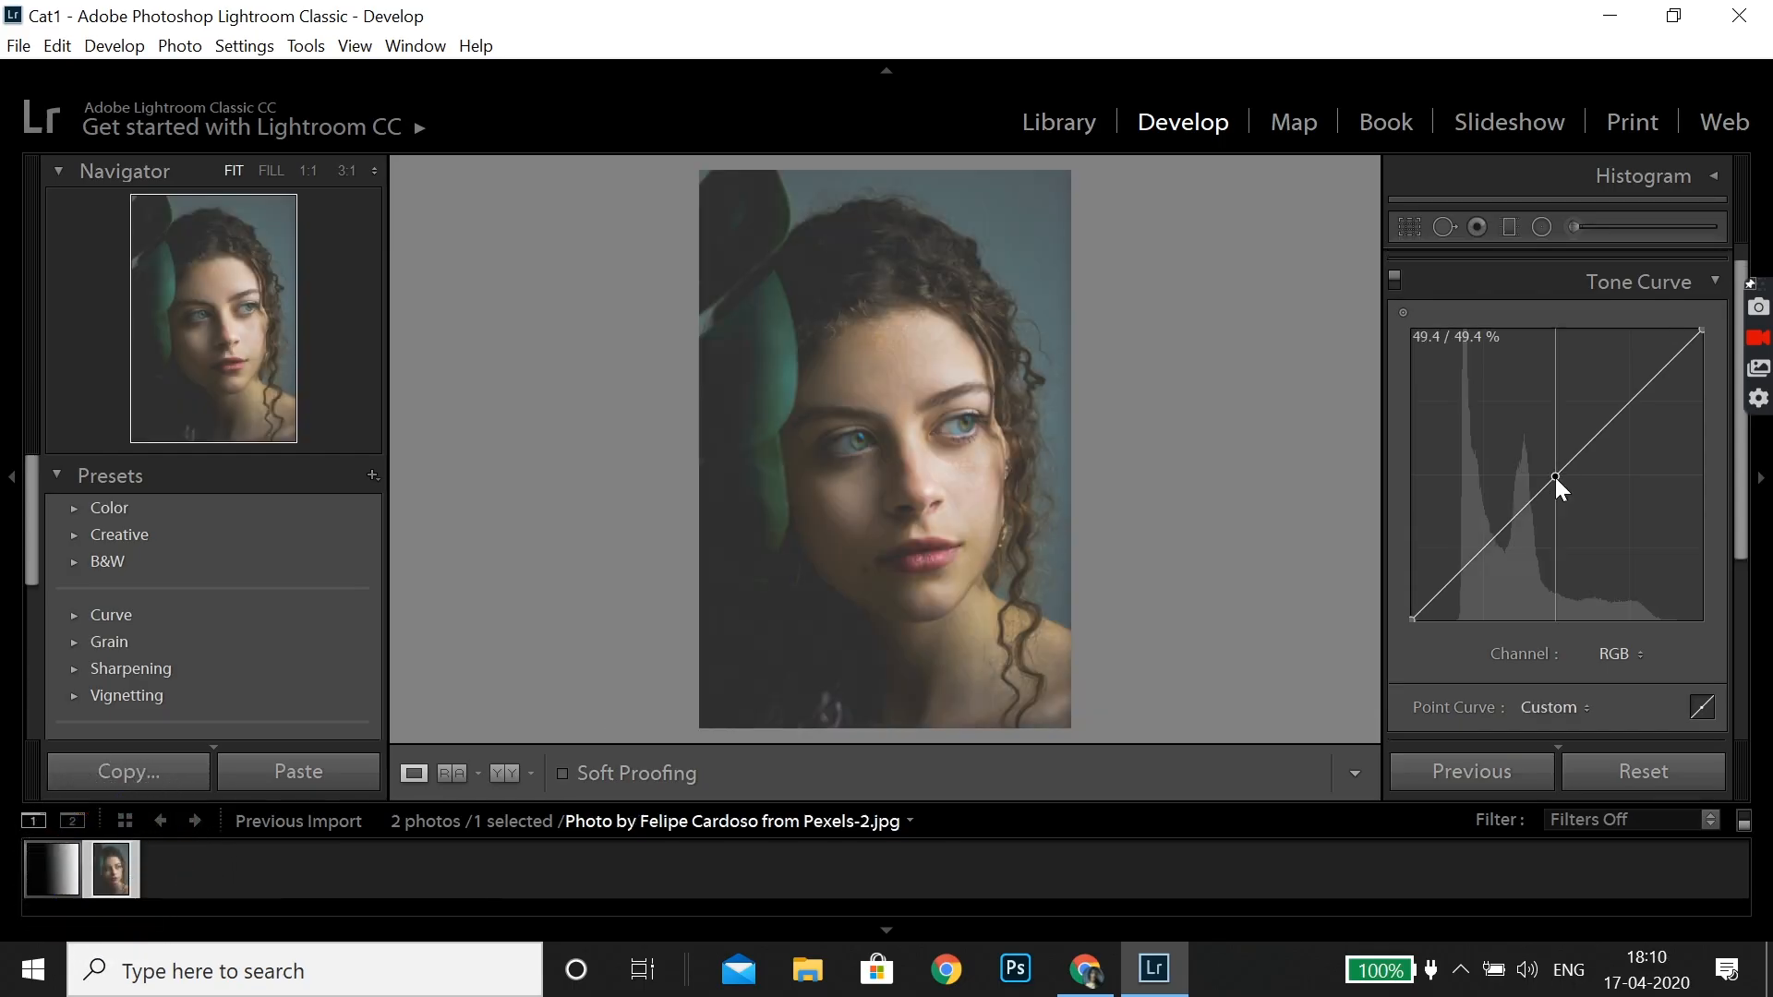
click(1473, 564)
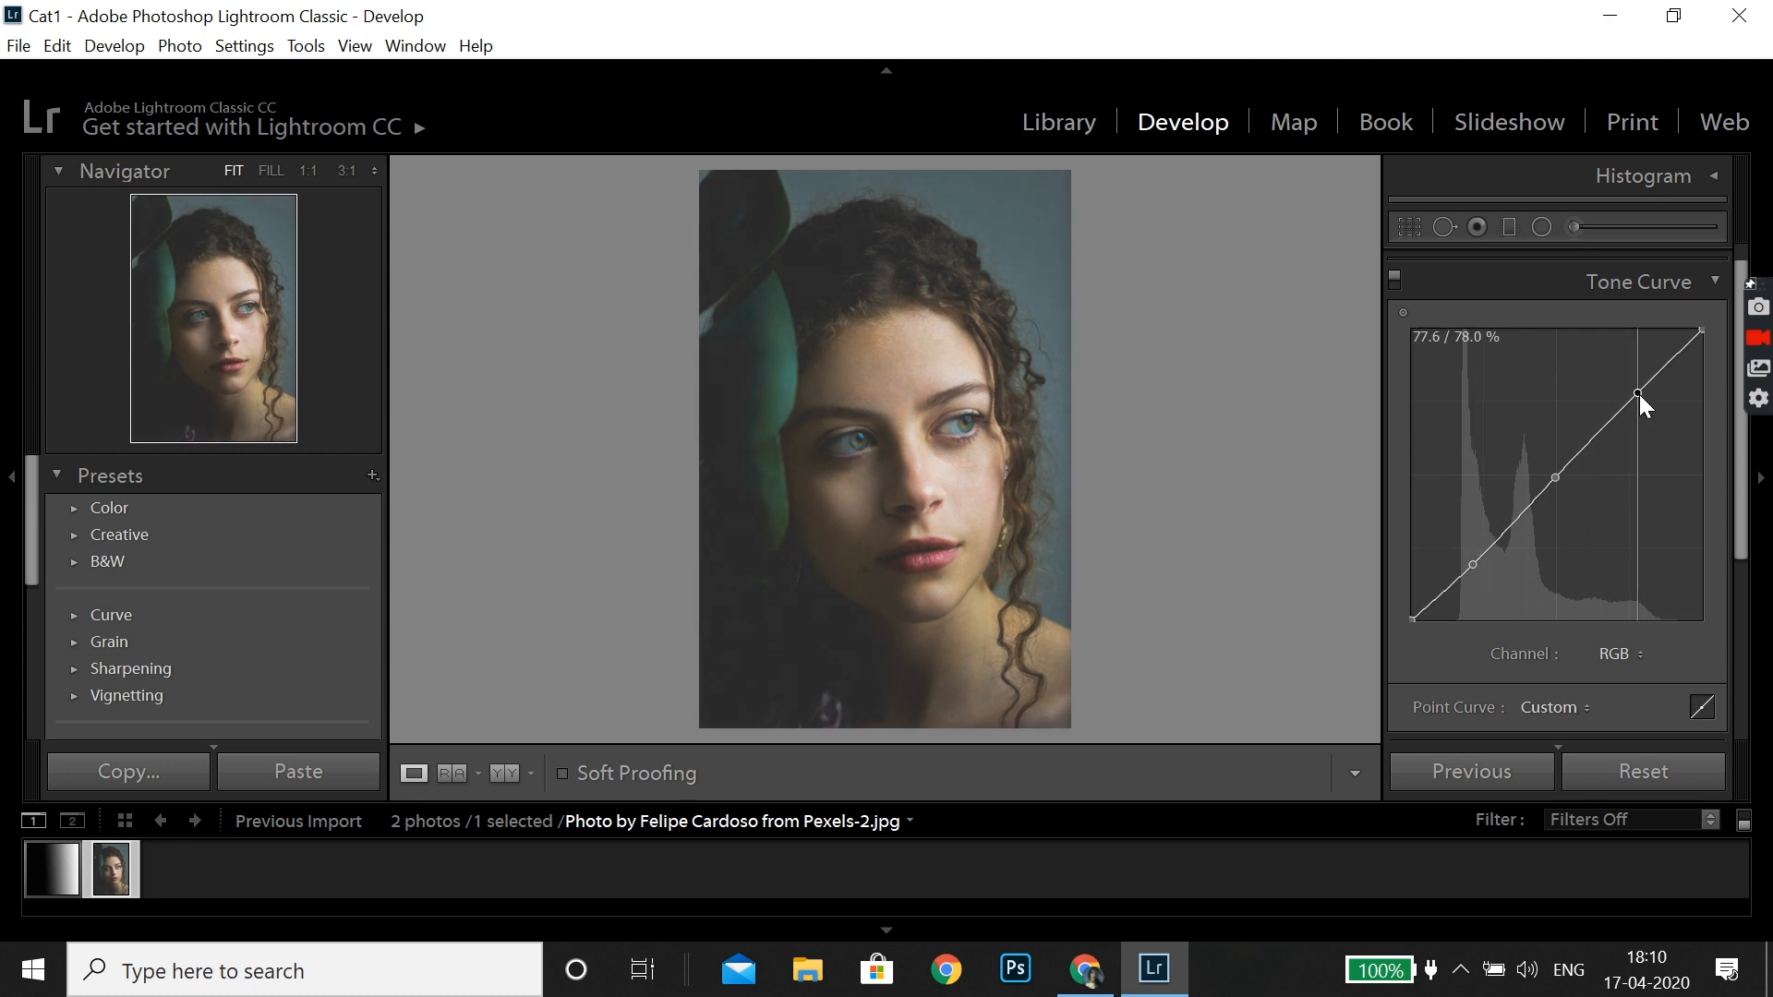
drag(1638, 395, 1621, 386)
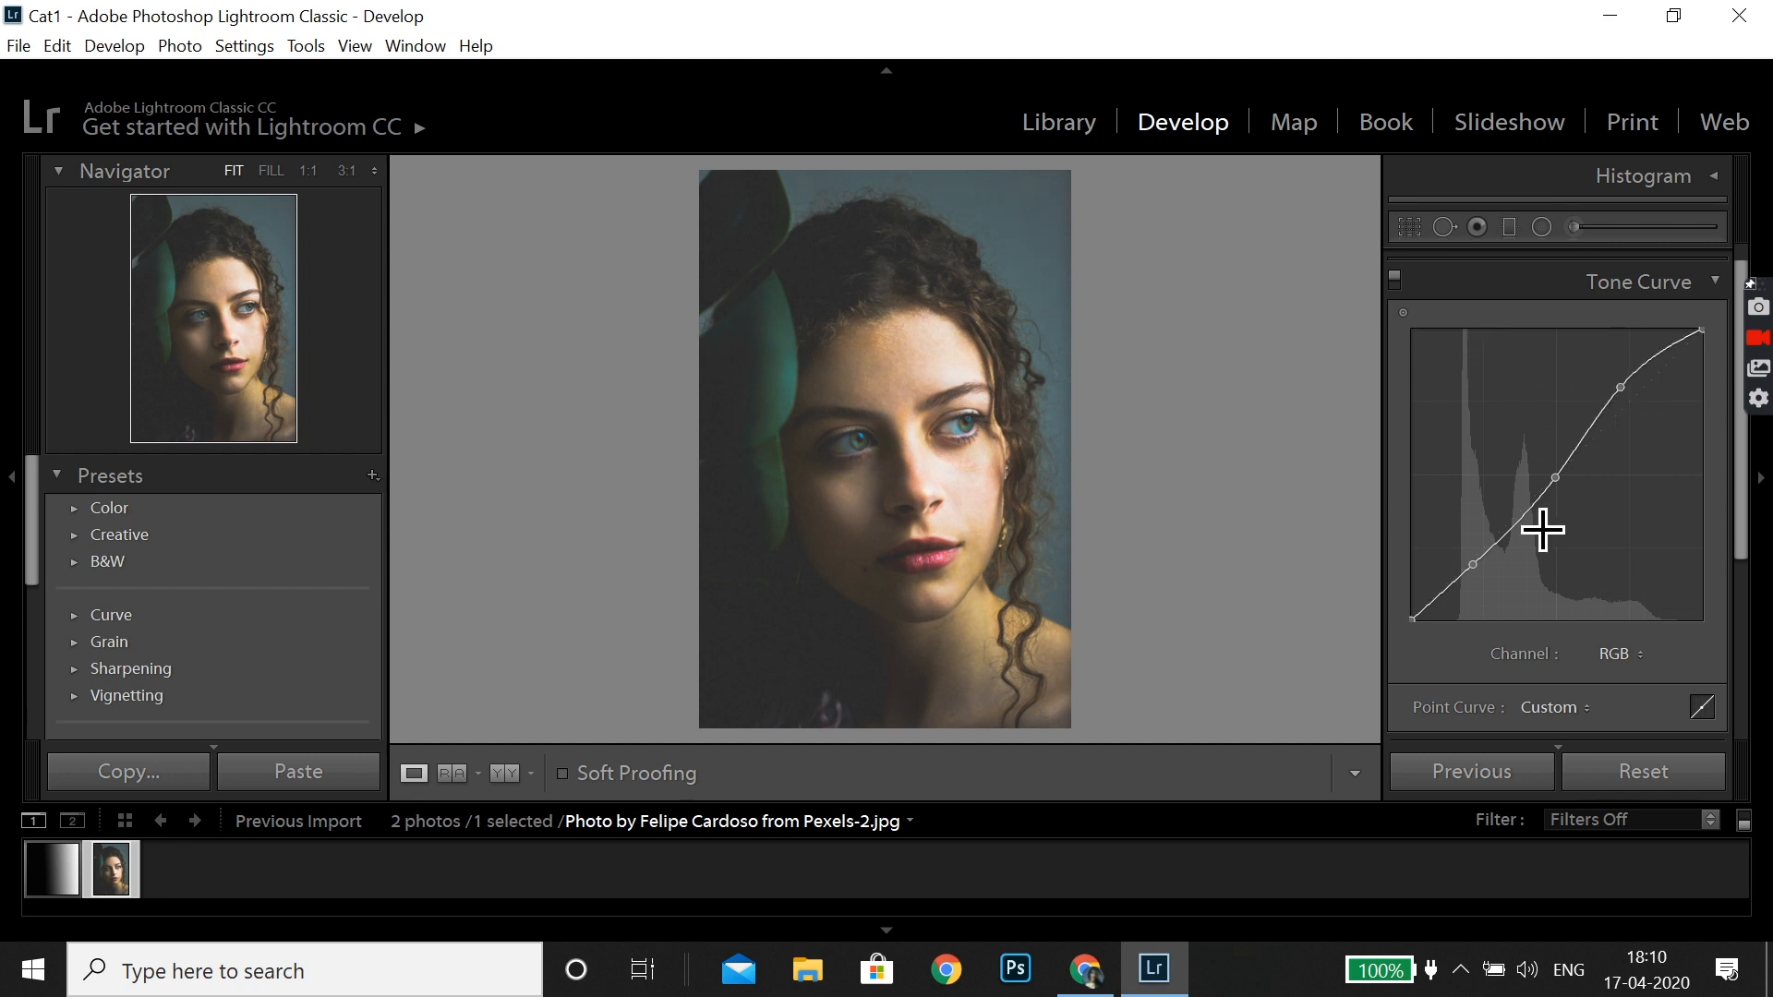
drag(1472, 565, 1482, 582)
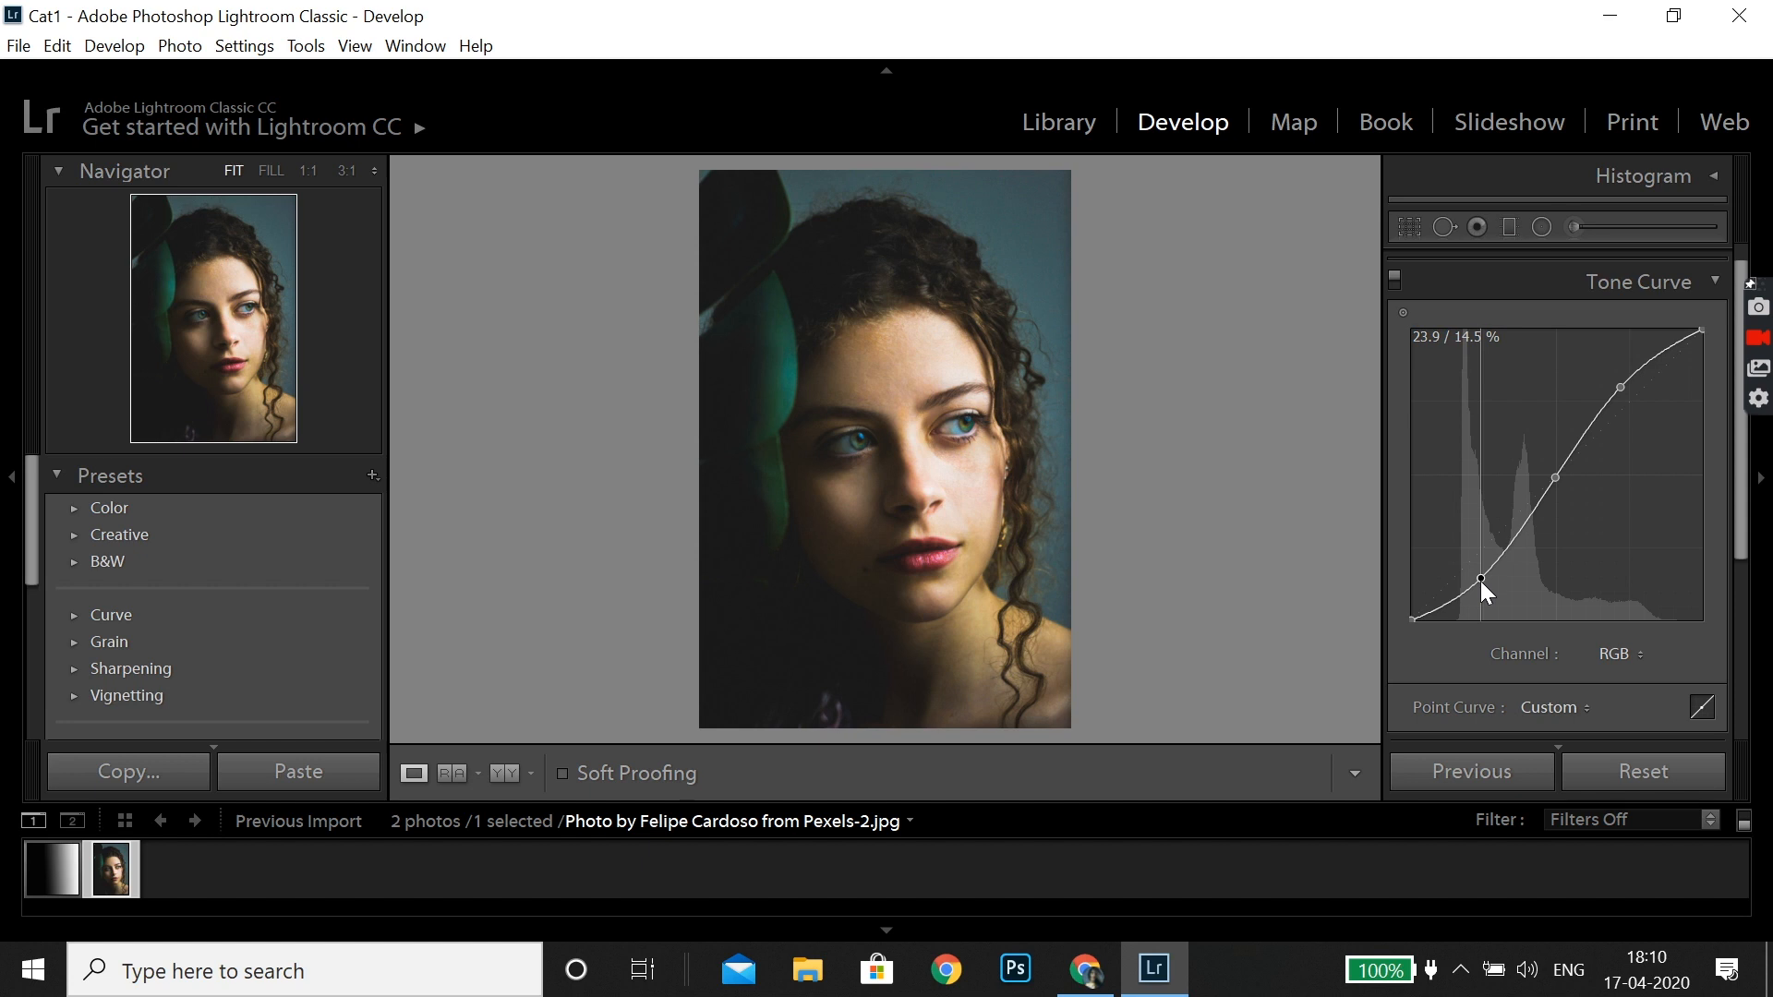
drag(1481, 585, 1481, 590)
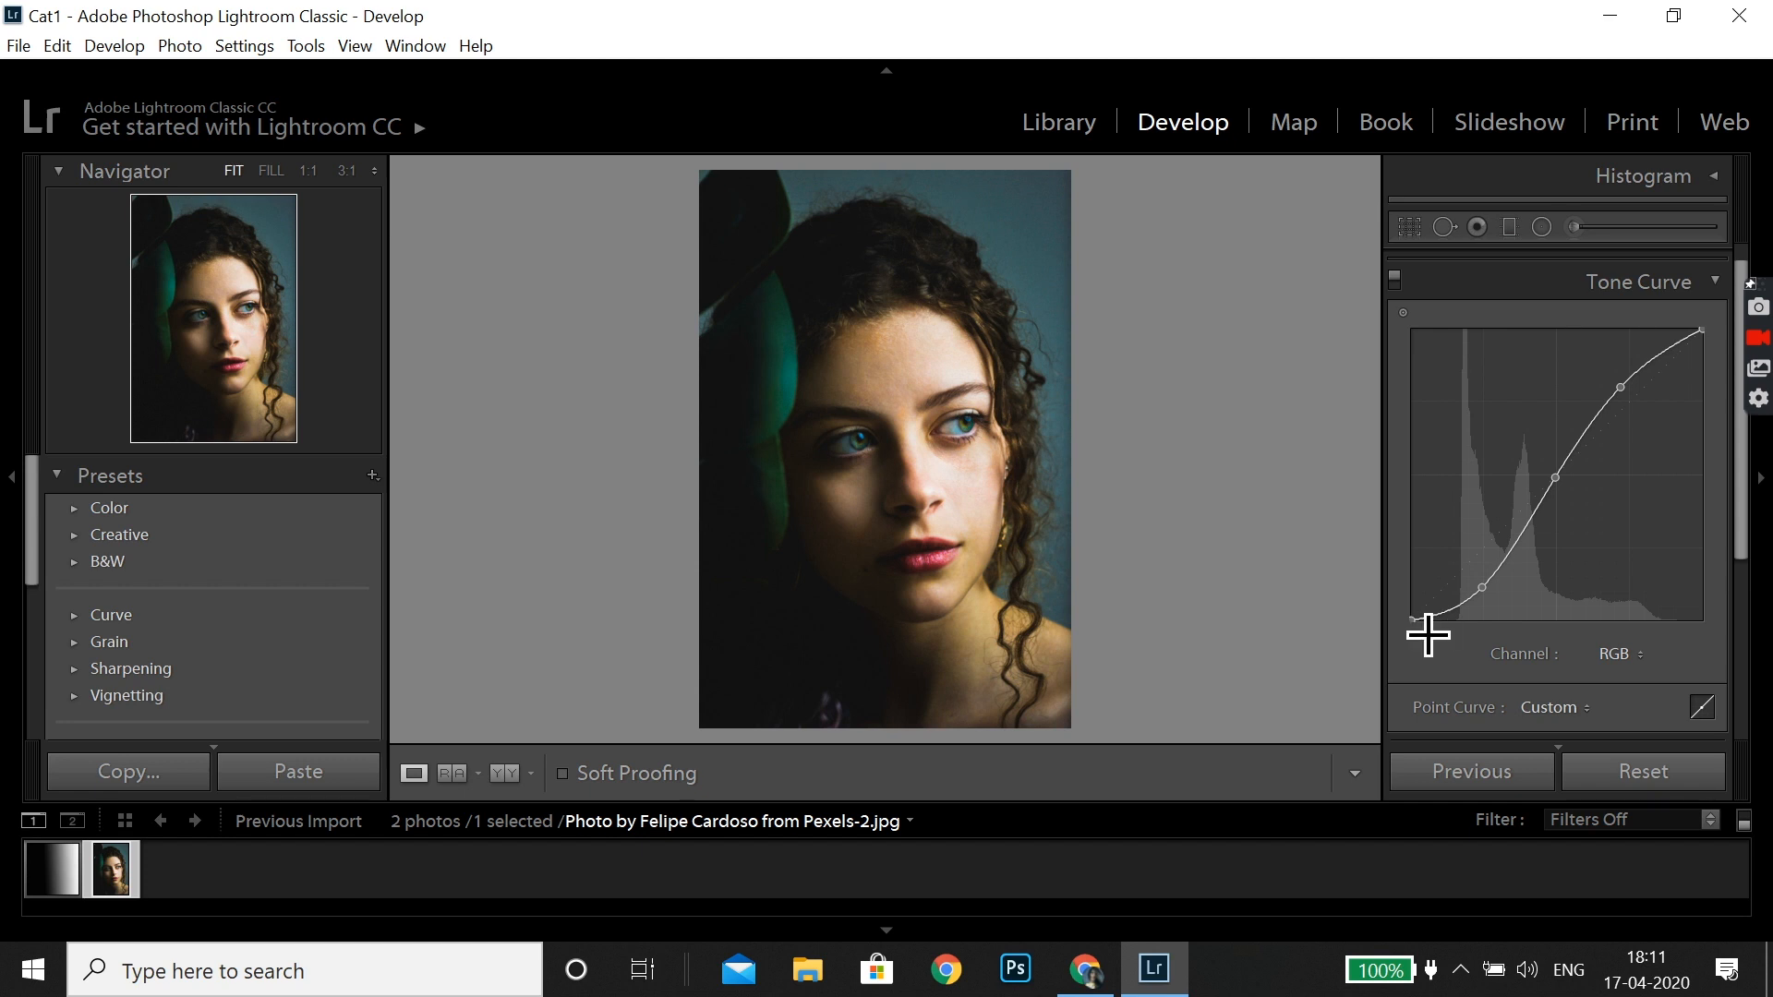
Raise the black endpoint of the portrait's RGB curve to 0.0 / 23.1 % and compare the photo before and after.
drag(1411, 619, 1409, 613)
drag(1404, 595, 1411, 554)
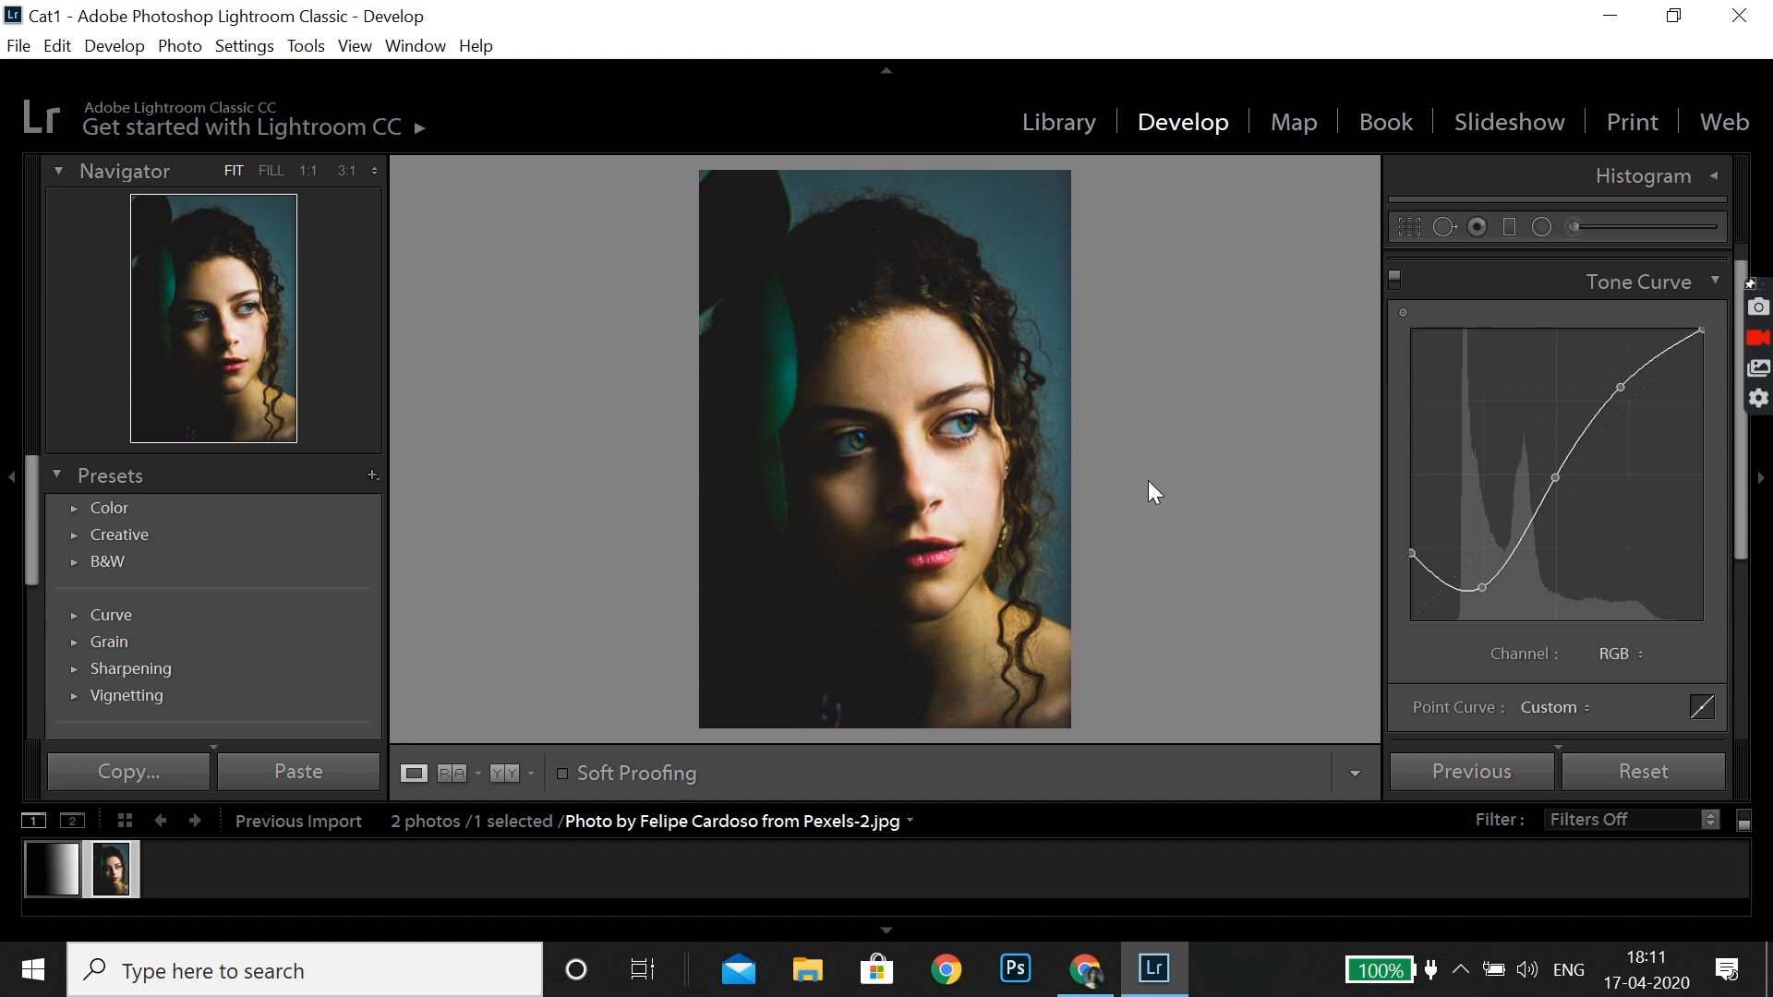
key(backslash)
key(backslash)
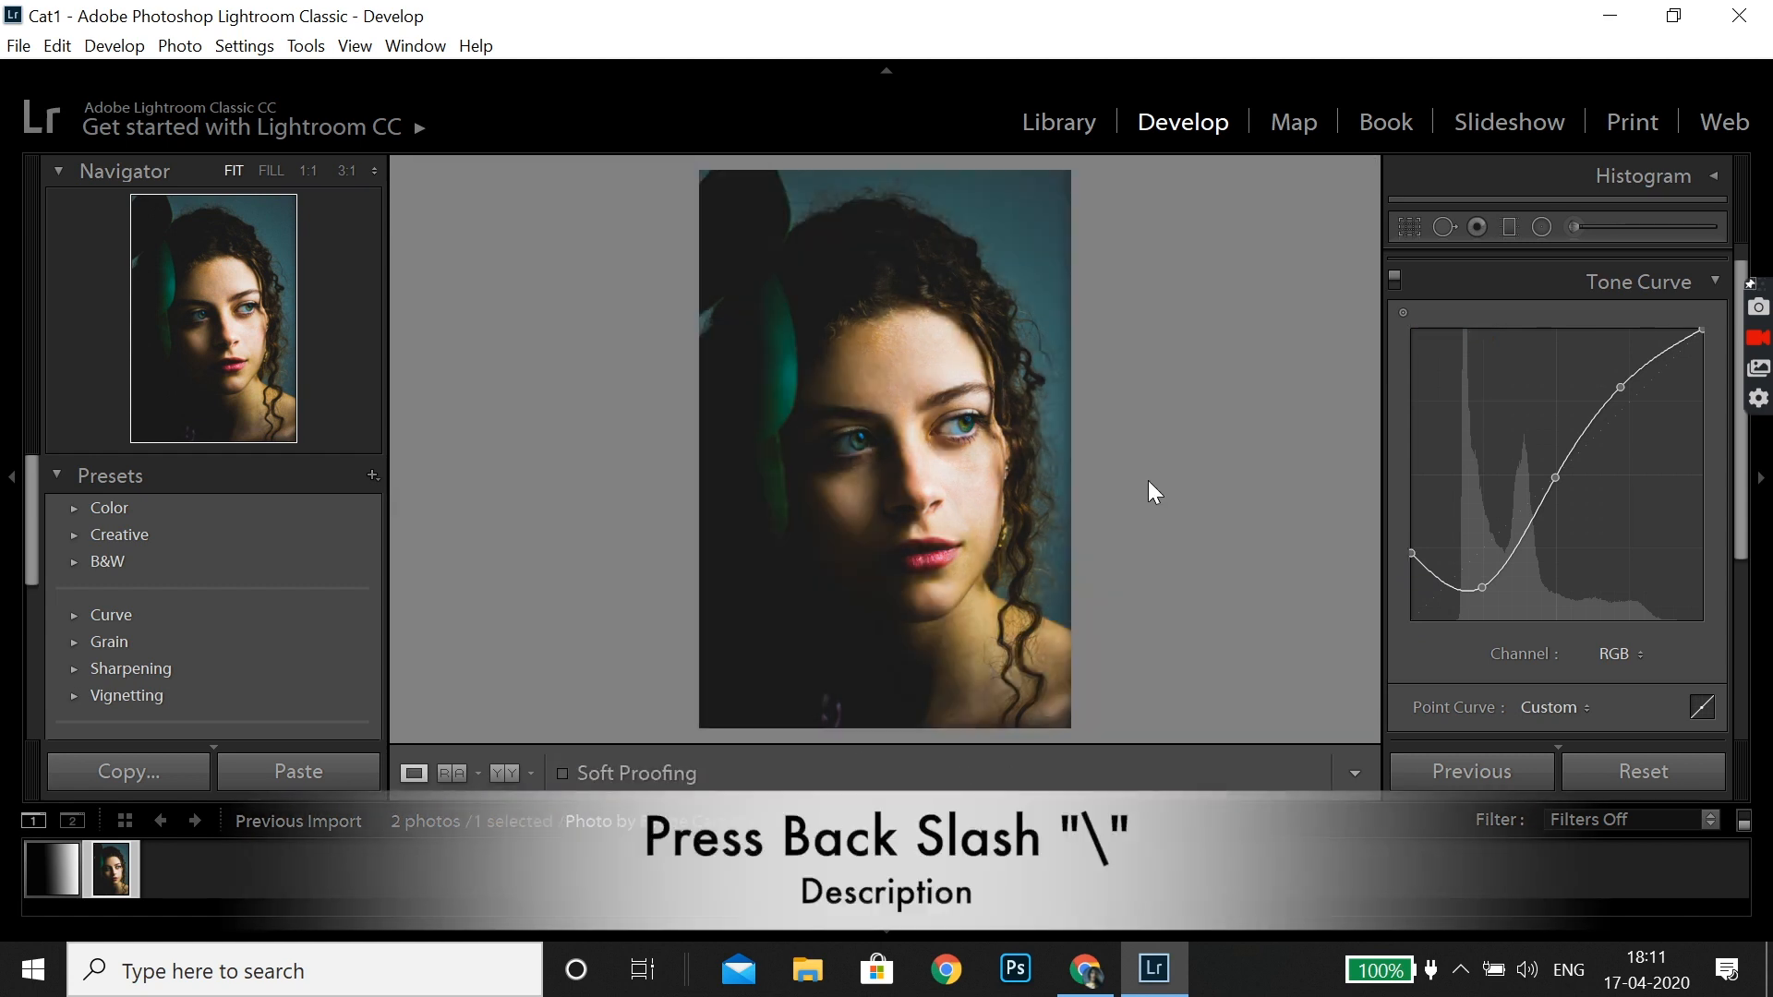
key(backslash)
key(backslash)
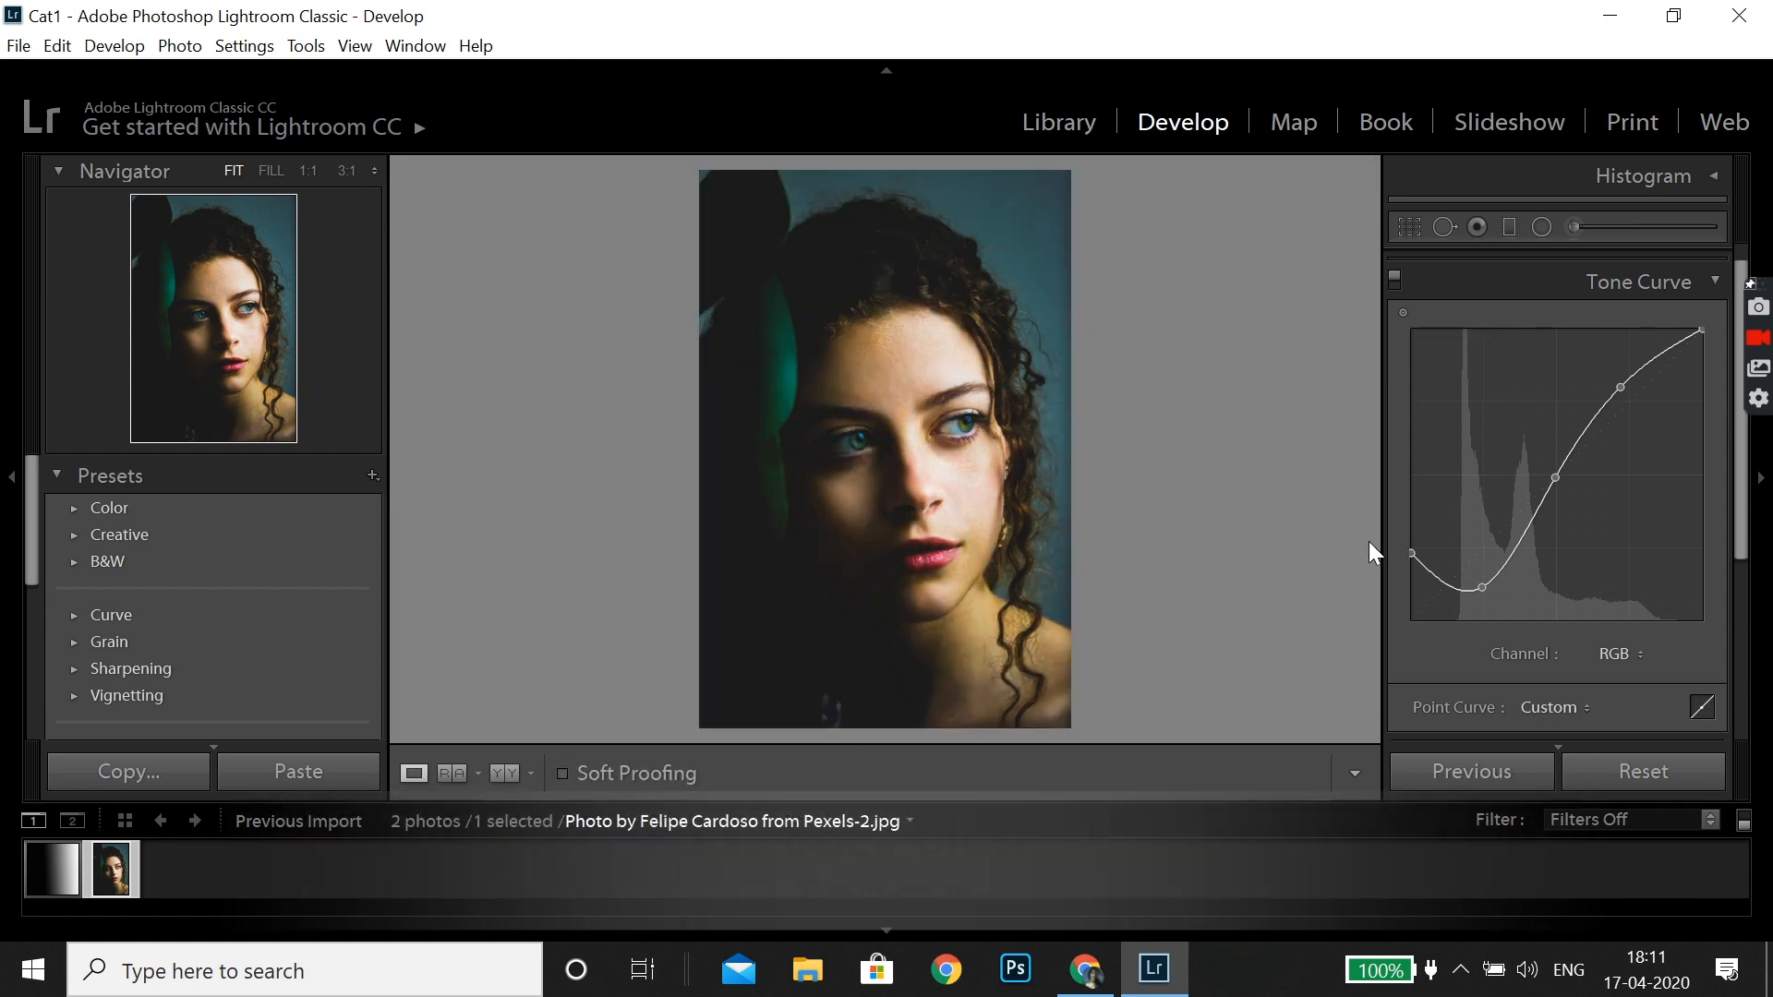
Soften the portrait's RGB curve by lowering the black endpoint and highlight point and raising the shadow point to about 21.2 / 14.9 %.
click(1483, 588)
drag(1481, 582, 1482, 594)
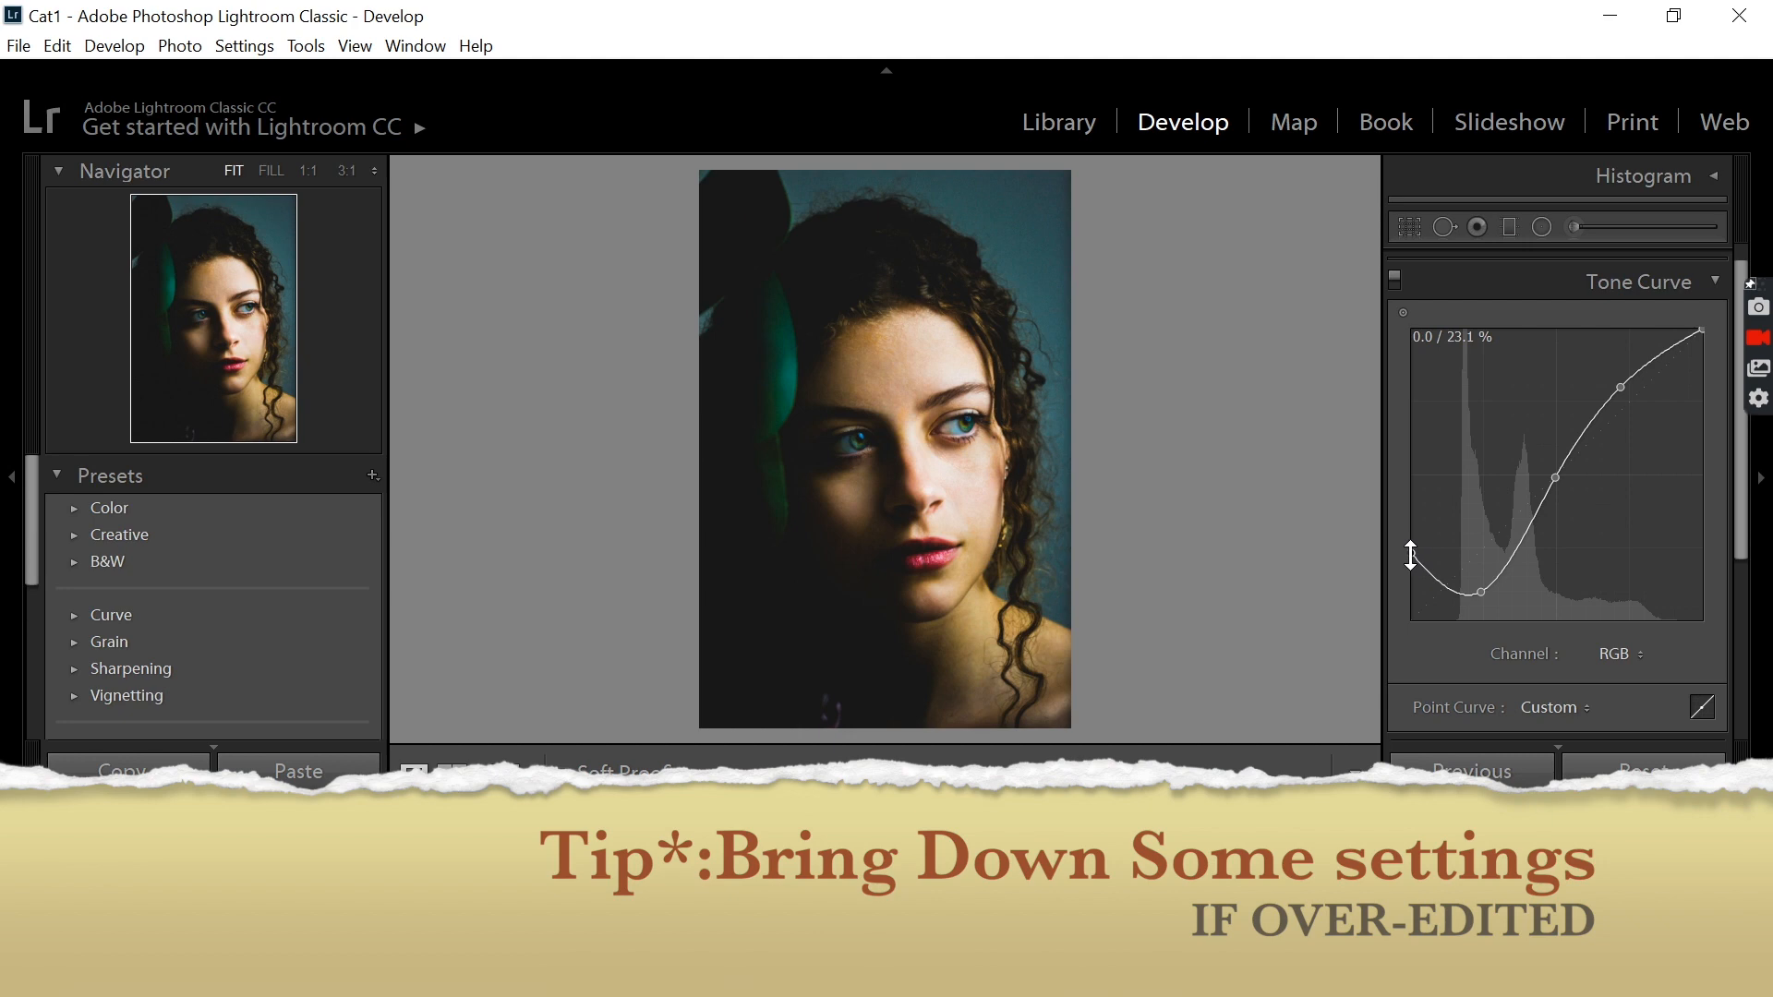
drag(1405, 571, 1472, 578)
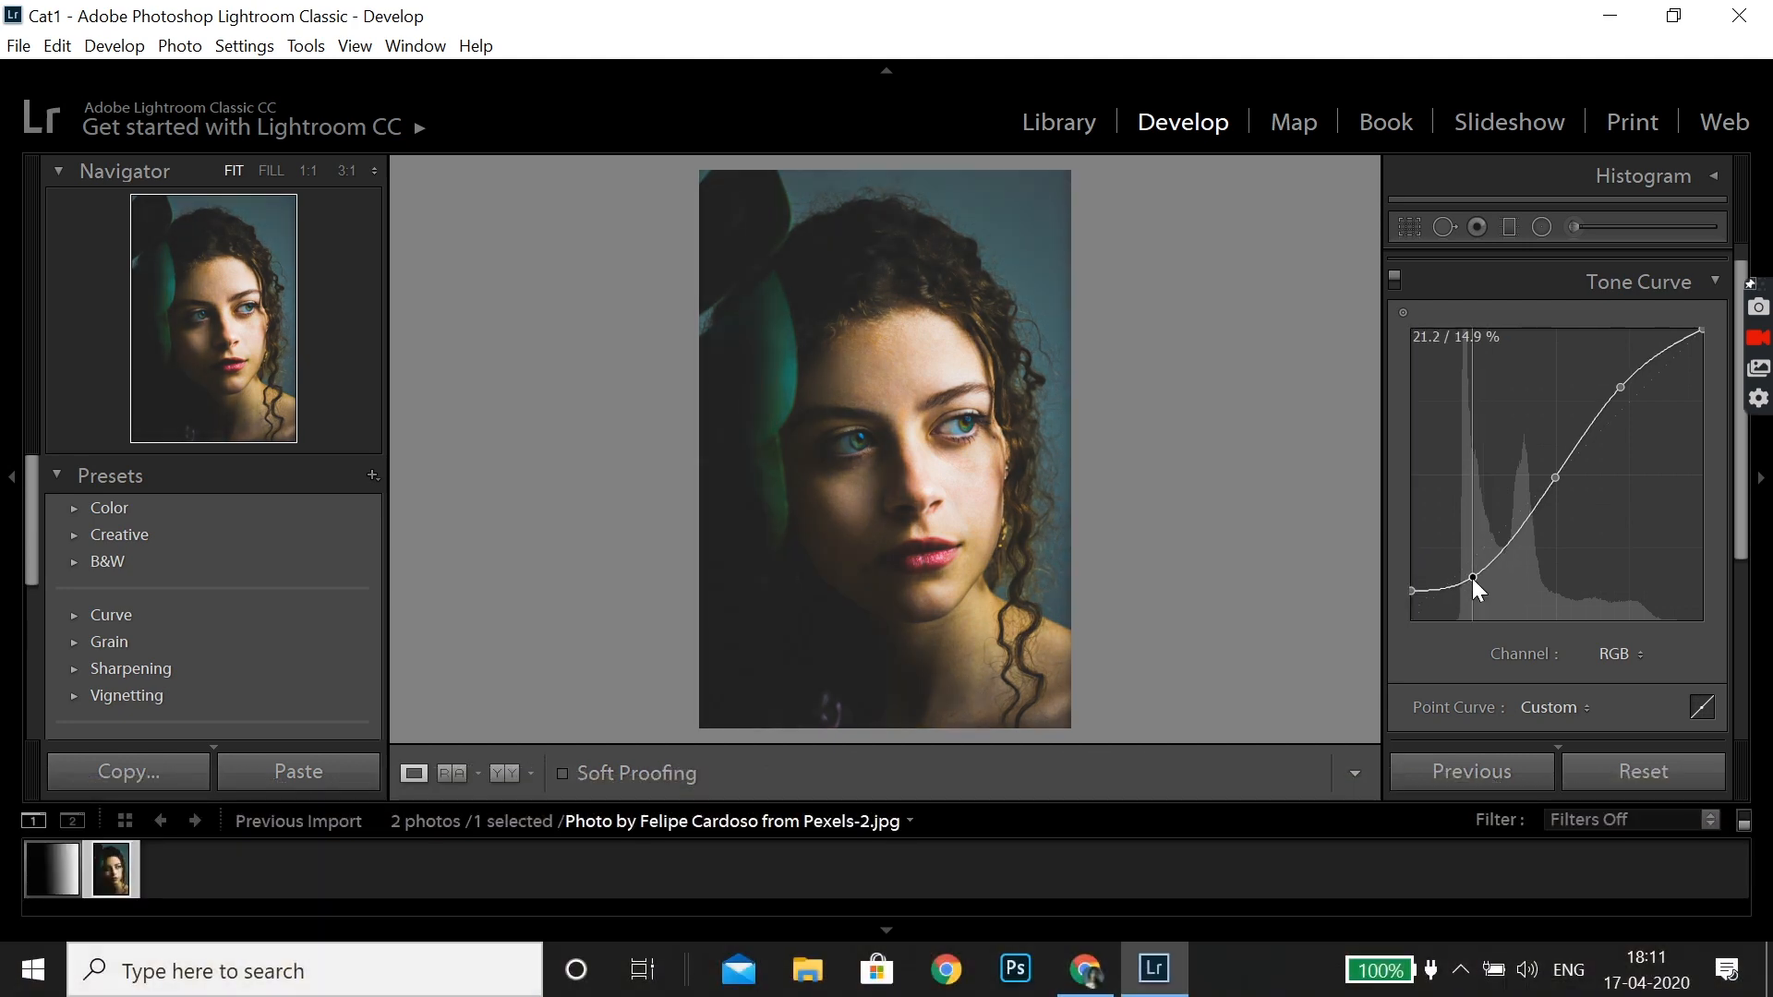
drag(1620, 387, 1632, 398)
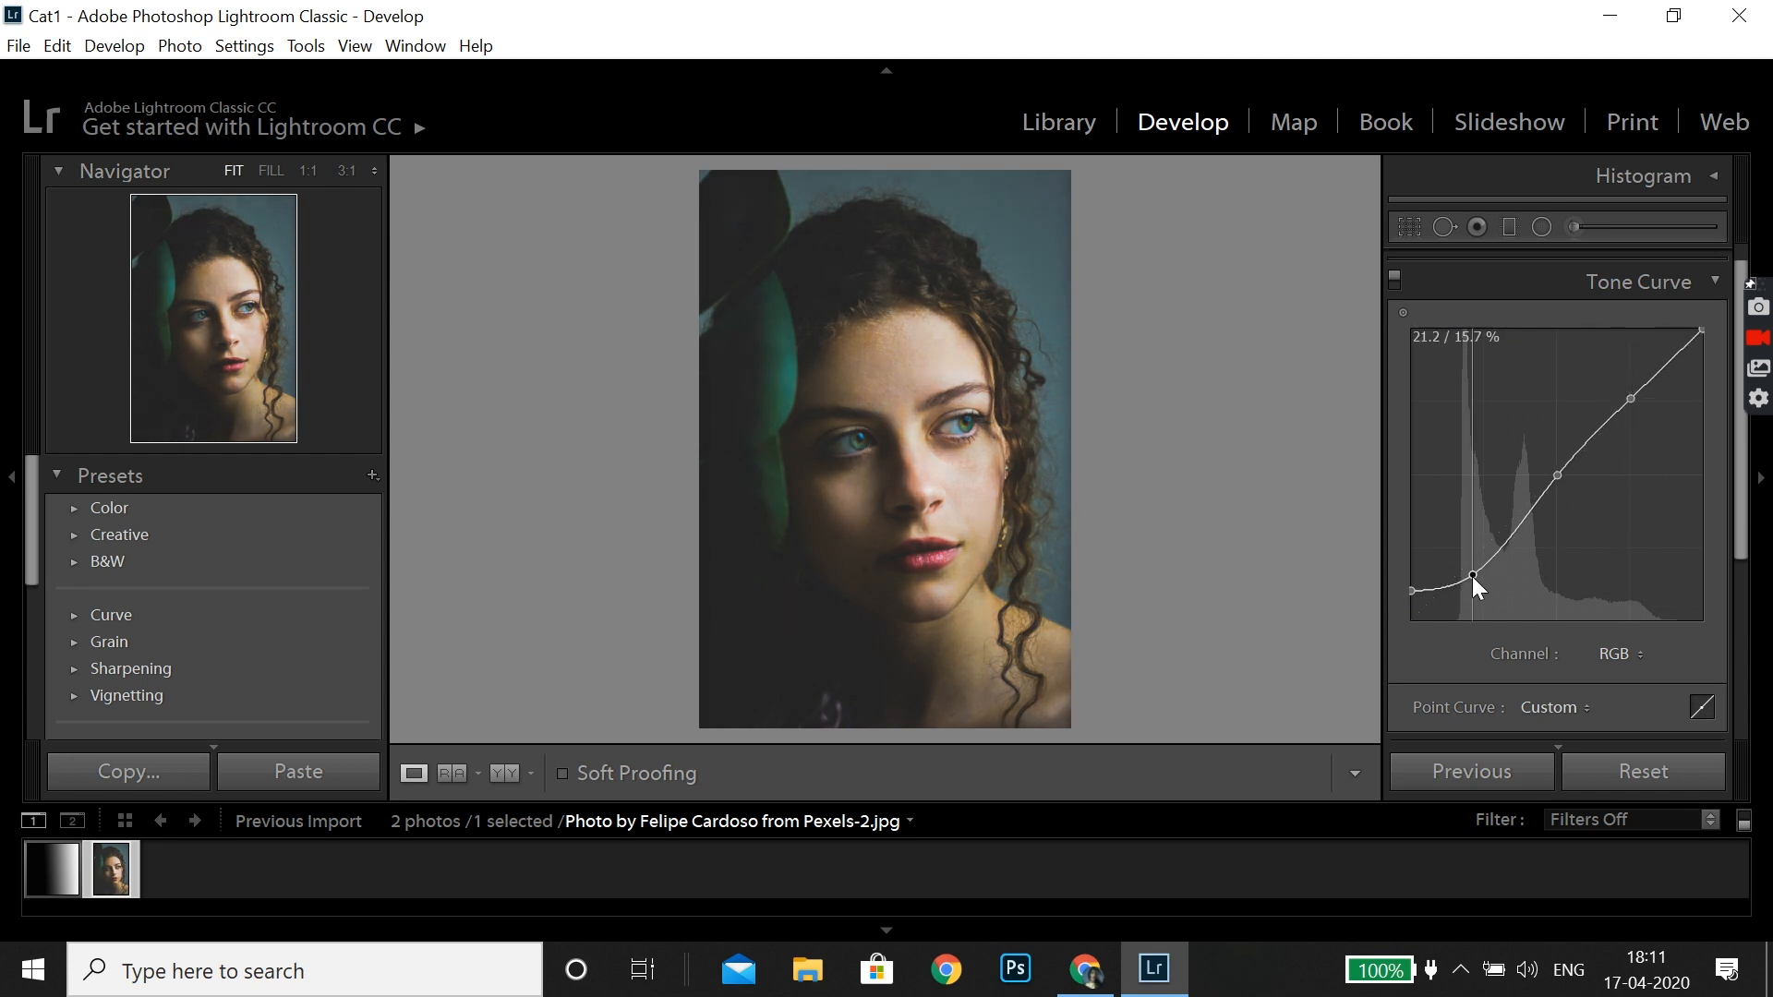
Strengthen the portrait's S-curve with higher highlights, lower shadows and the black endpoint back at zero, and show the before view.
drag(1472, 576, 1477, 593)
drag(1633, 398, 1631, 380)
drag(1557, 475, 1557, 471)
drag(1413, 591, 1406, 639)
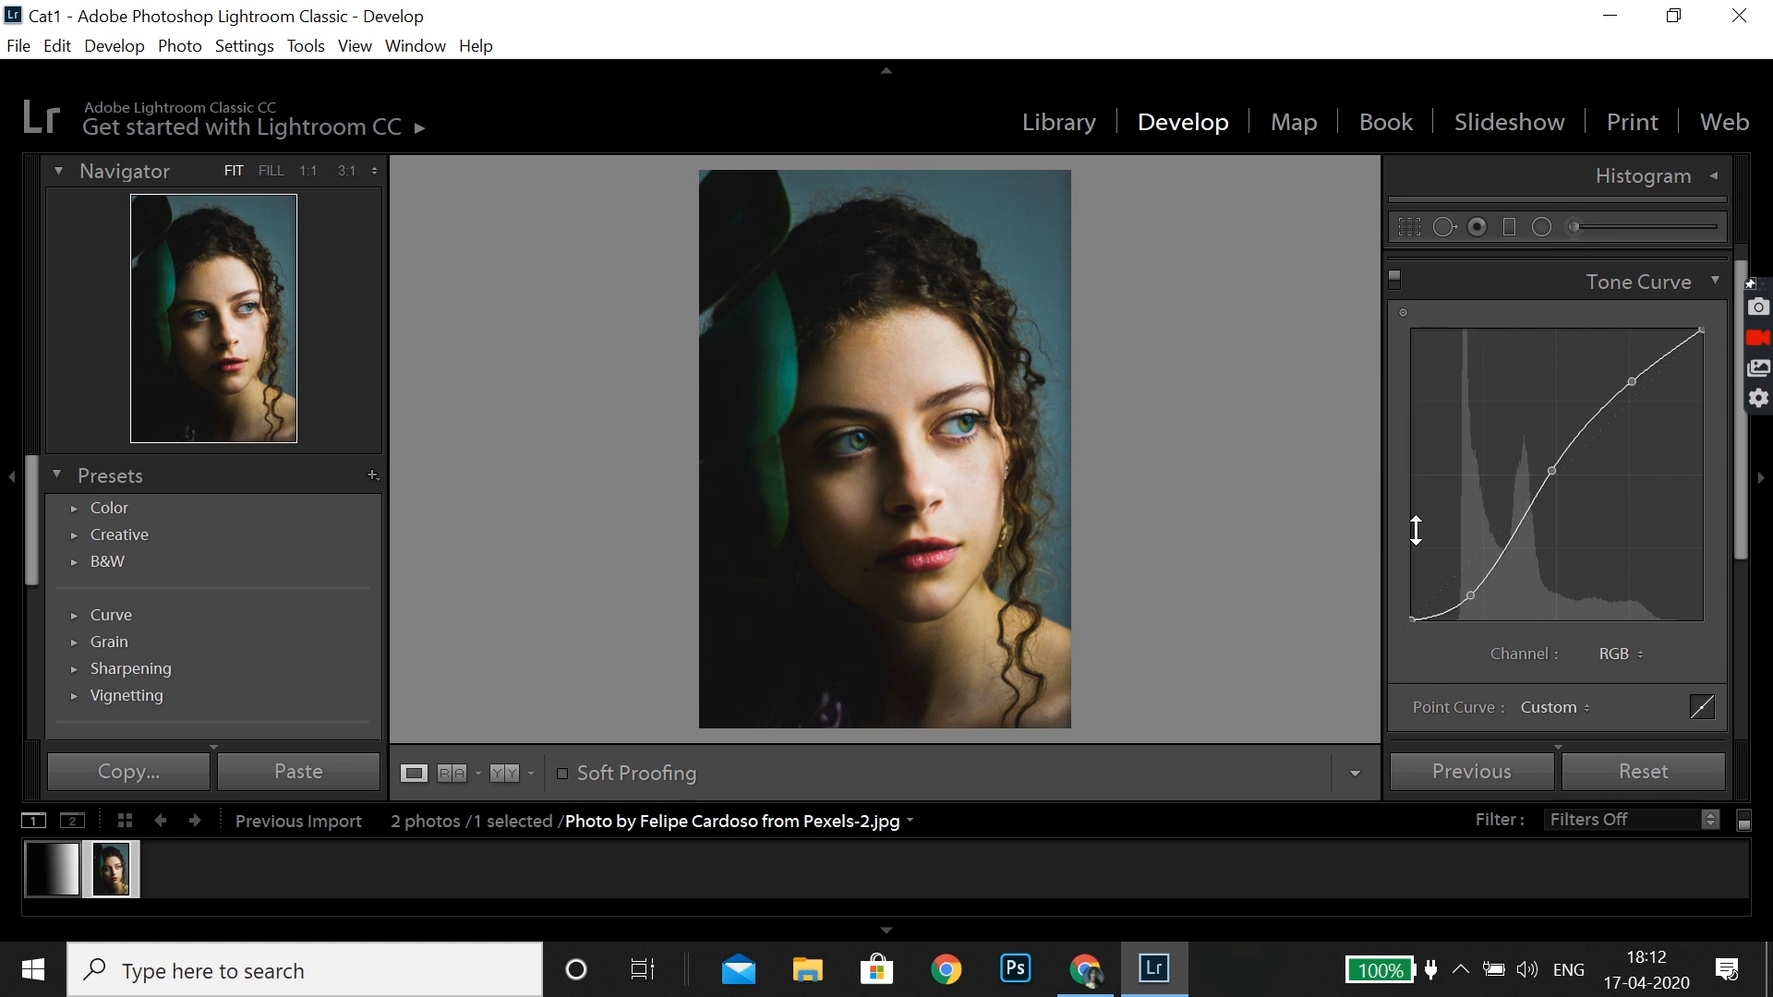
mouse_move(1474, 597)
mouse_down()
mouse_move(1463, 582)
mouse_move(1467, 600)
mouse_up()
key(backslash)
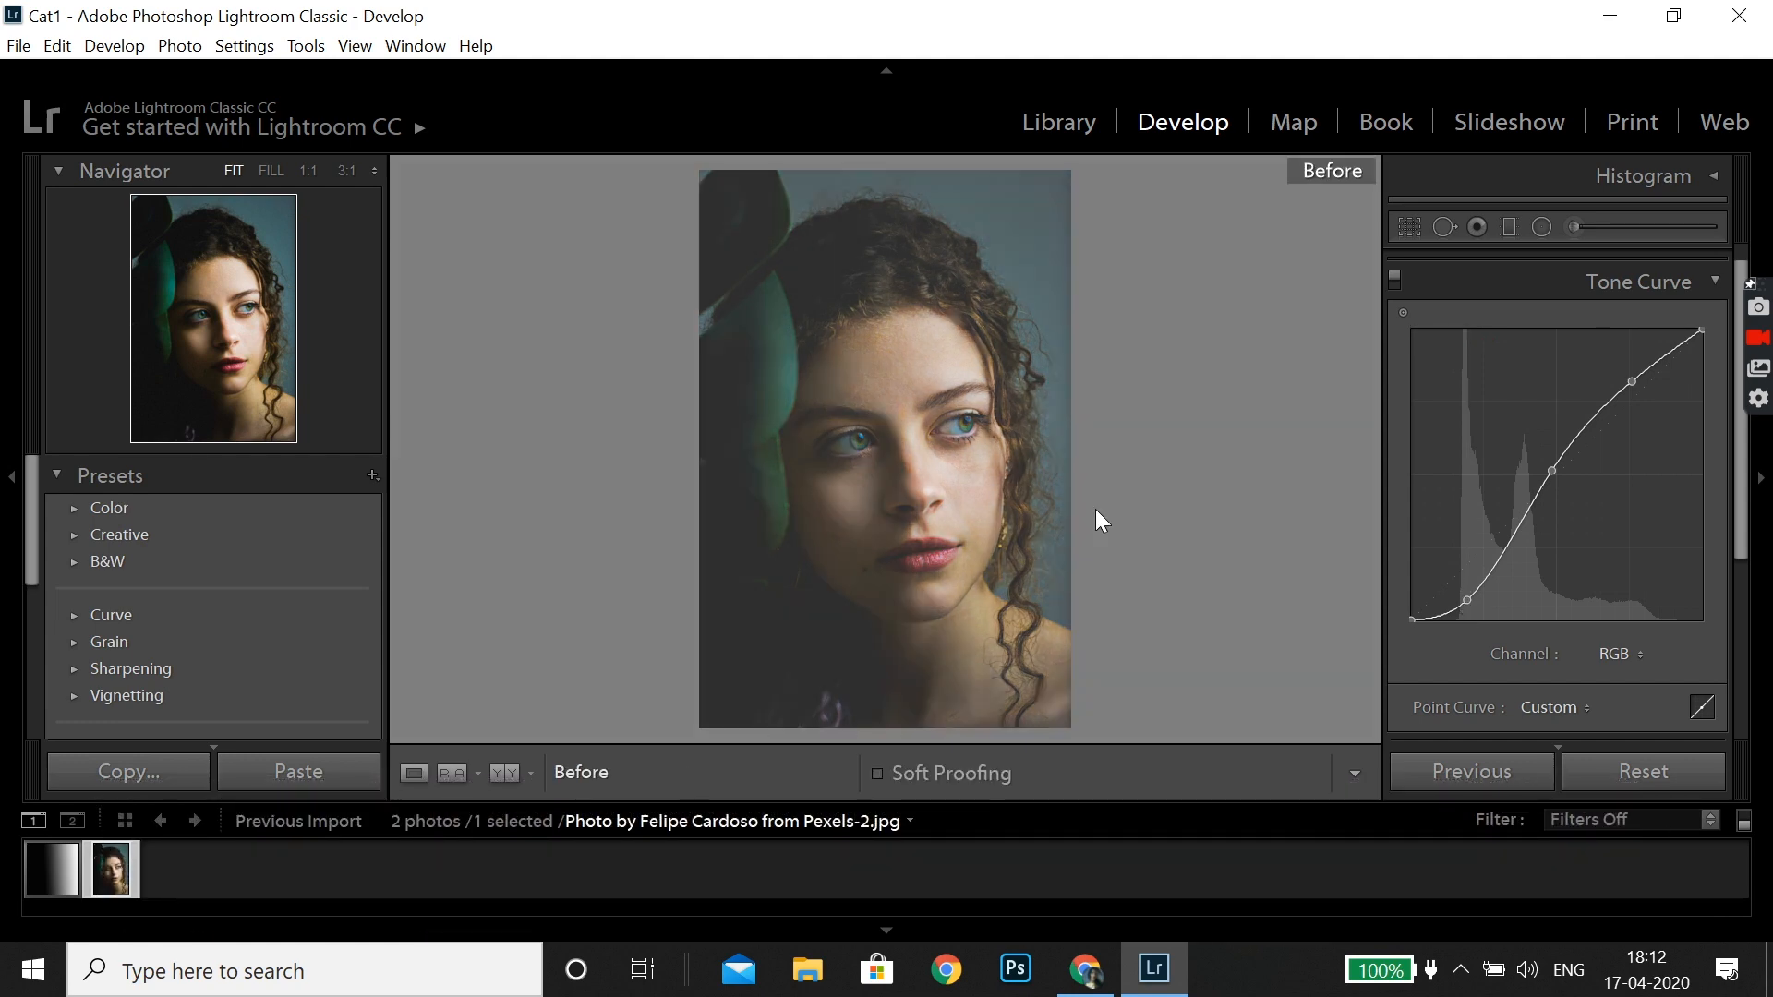
Compare the portrait's before and after views, ending on the edited version with the S-curve applied.
key(backslash)
key(backslash)
key(backslash)
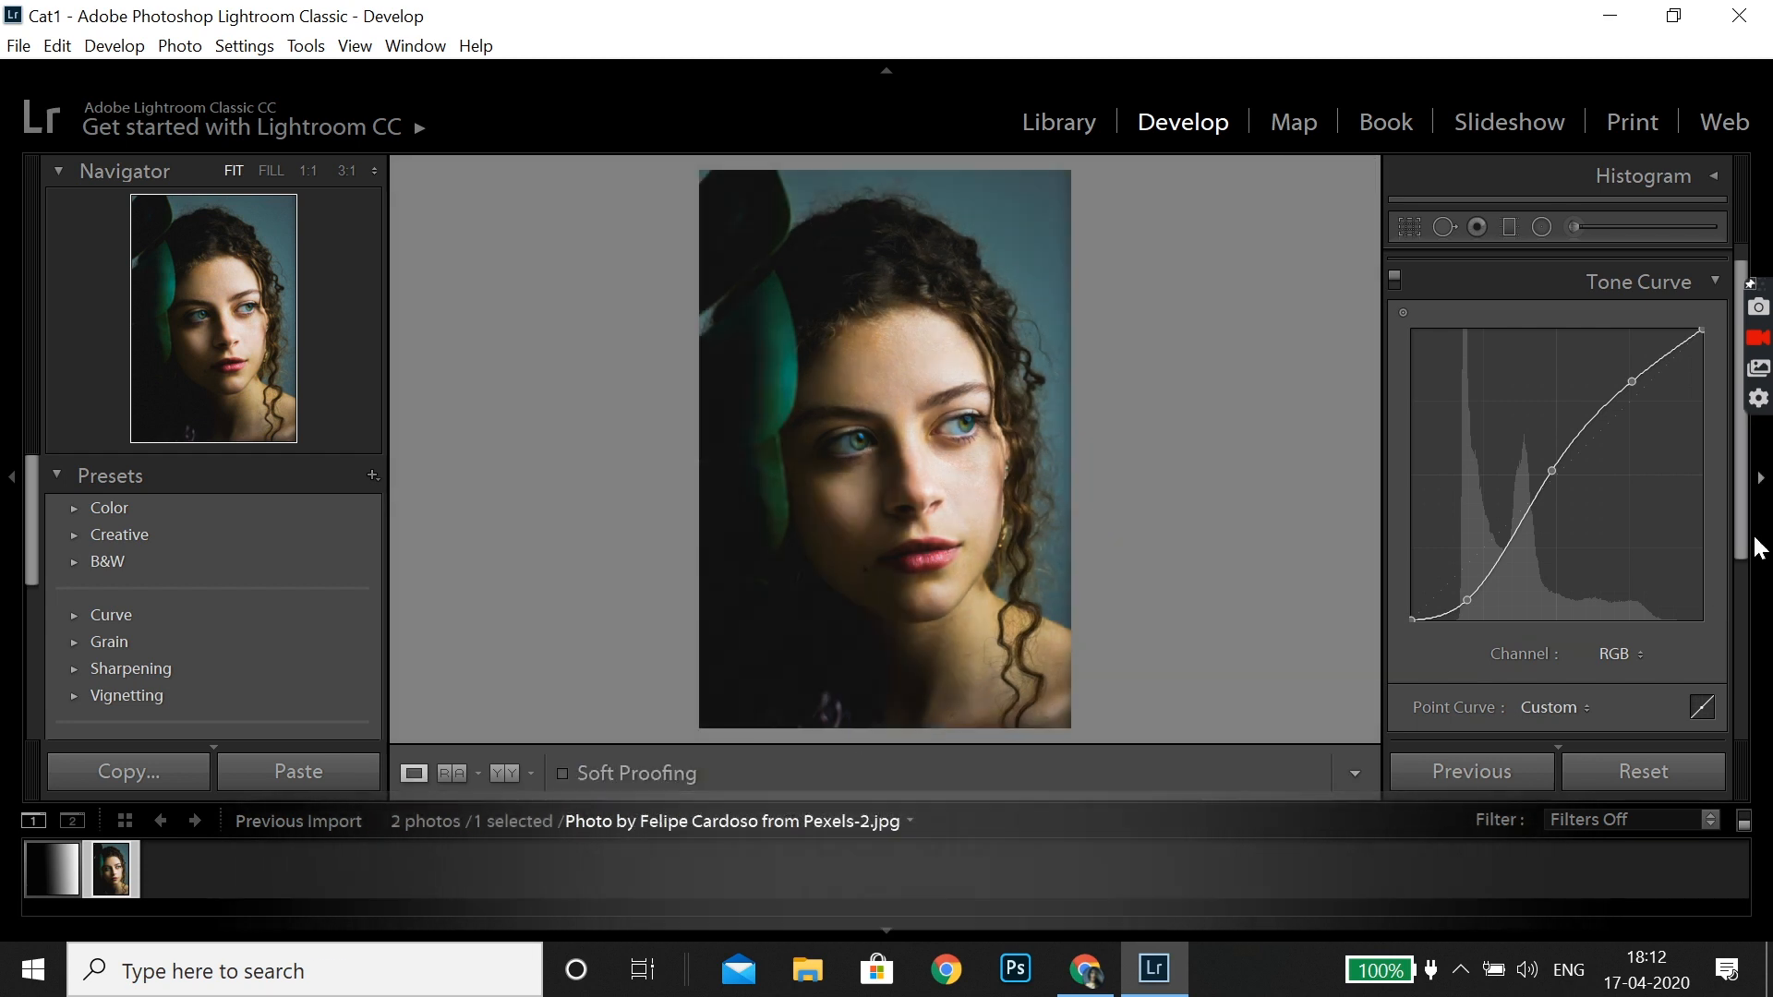
Expand the Histogram, then view the Hue sliders of HSL / Color and collapse that section again.
drag(1742, 535, 1748, 499)
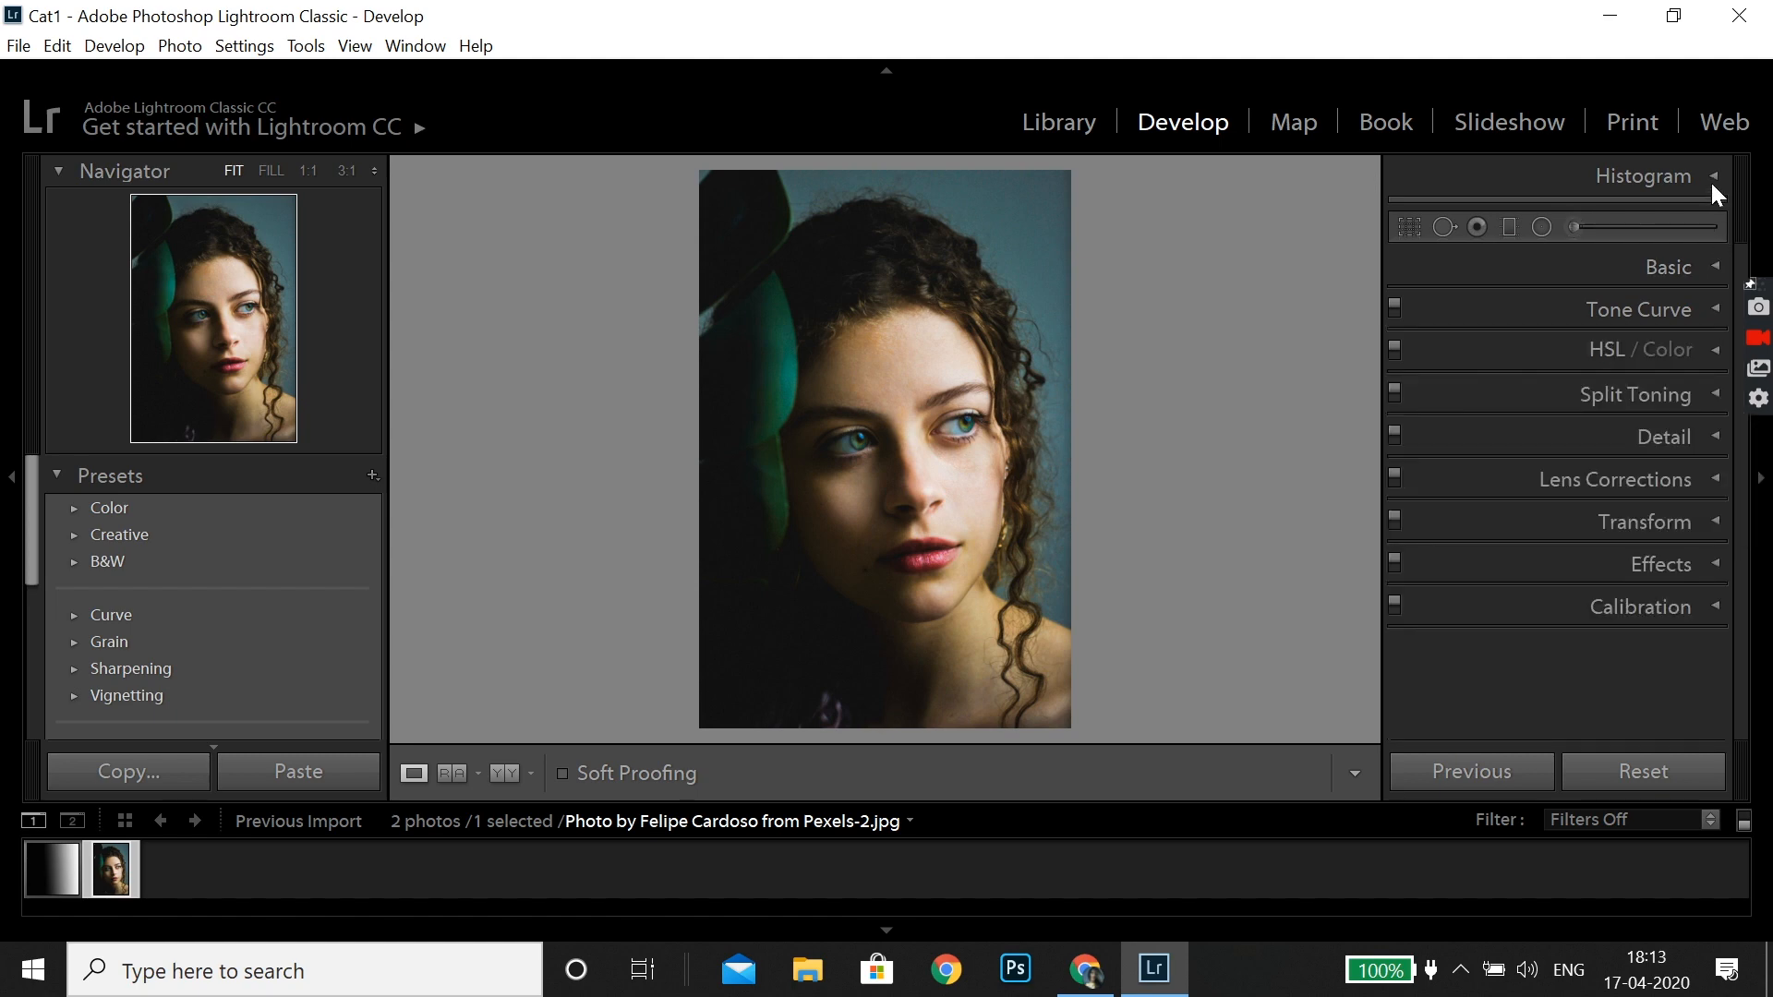
click(1710, 185)
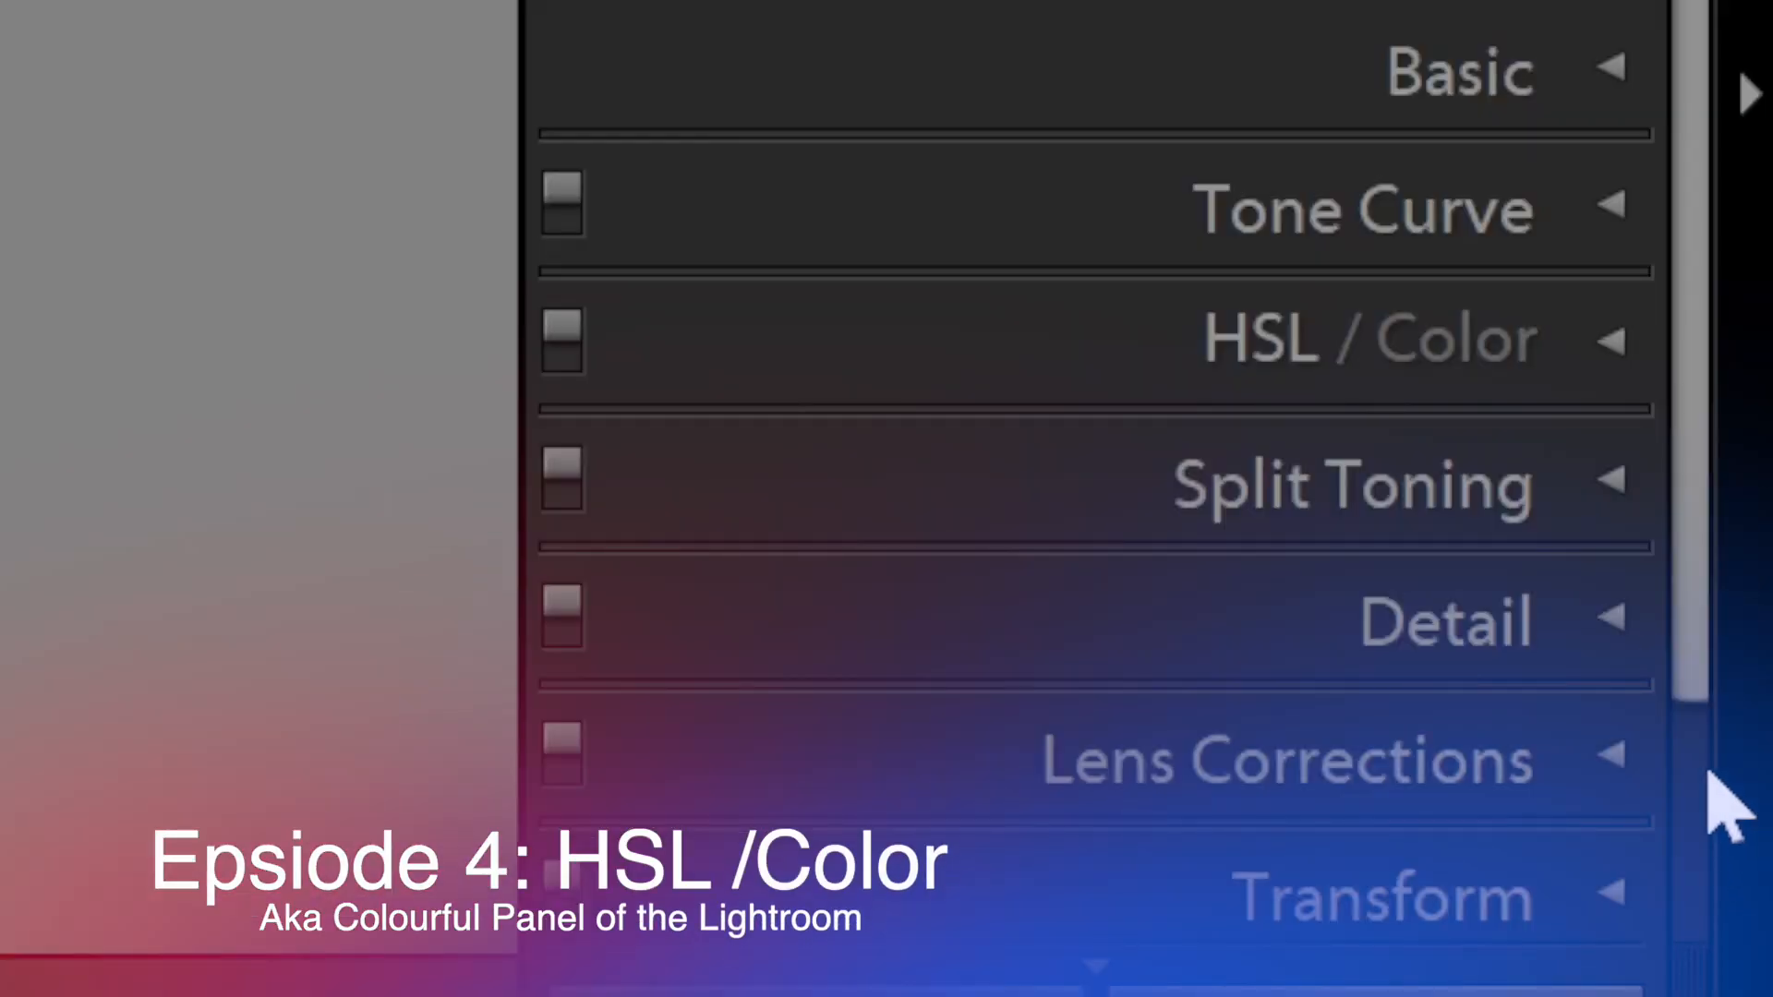
drag(1705, 676, 1707, 759)
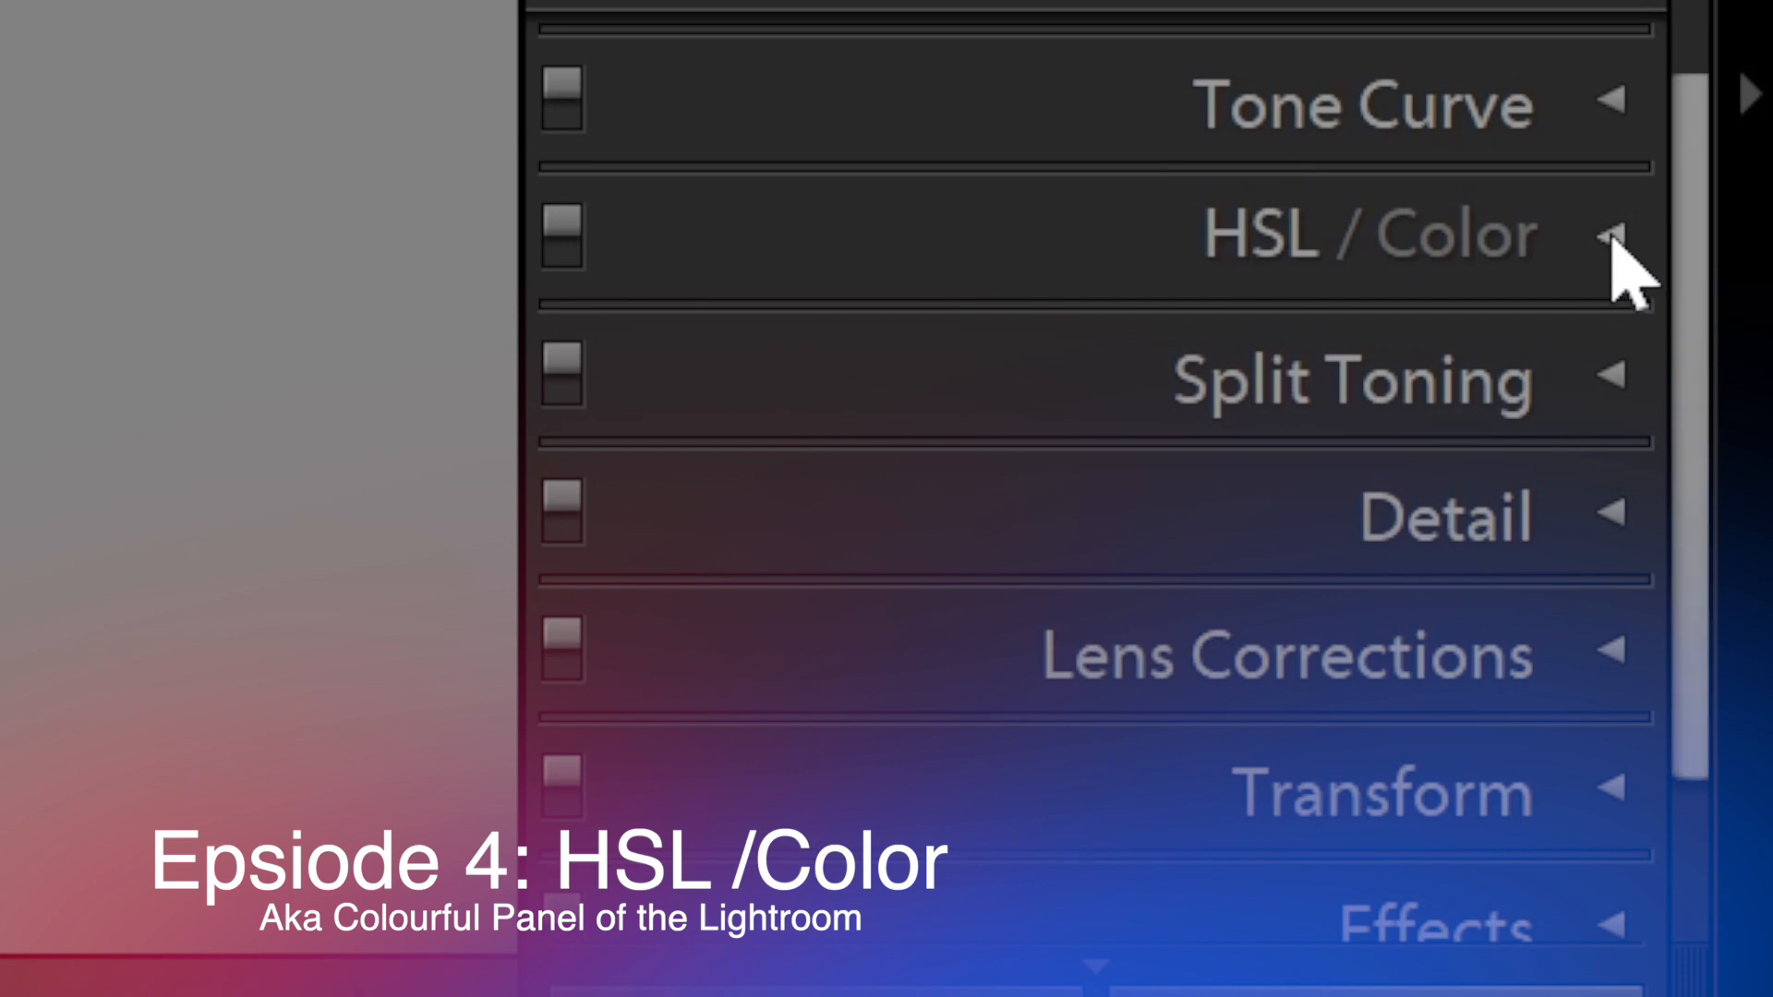
click(1618, 249)
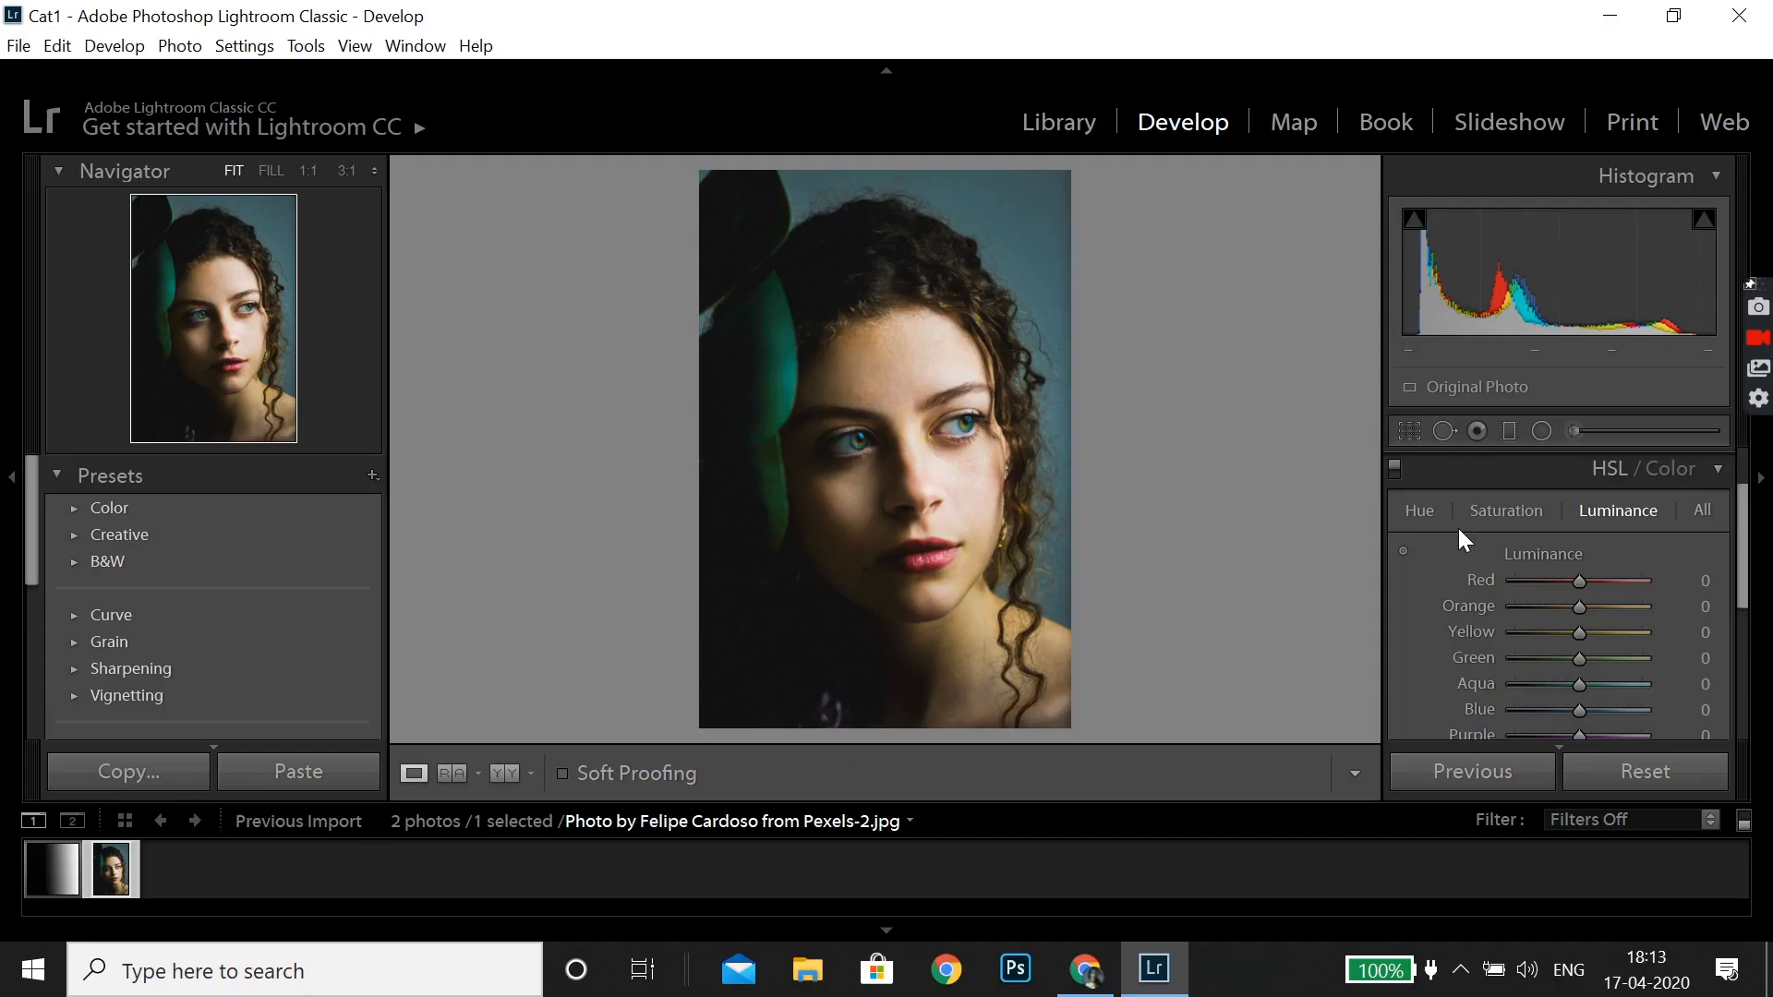
click(1406, 511)
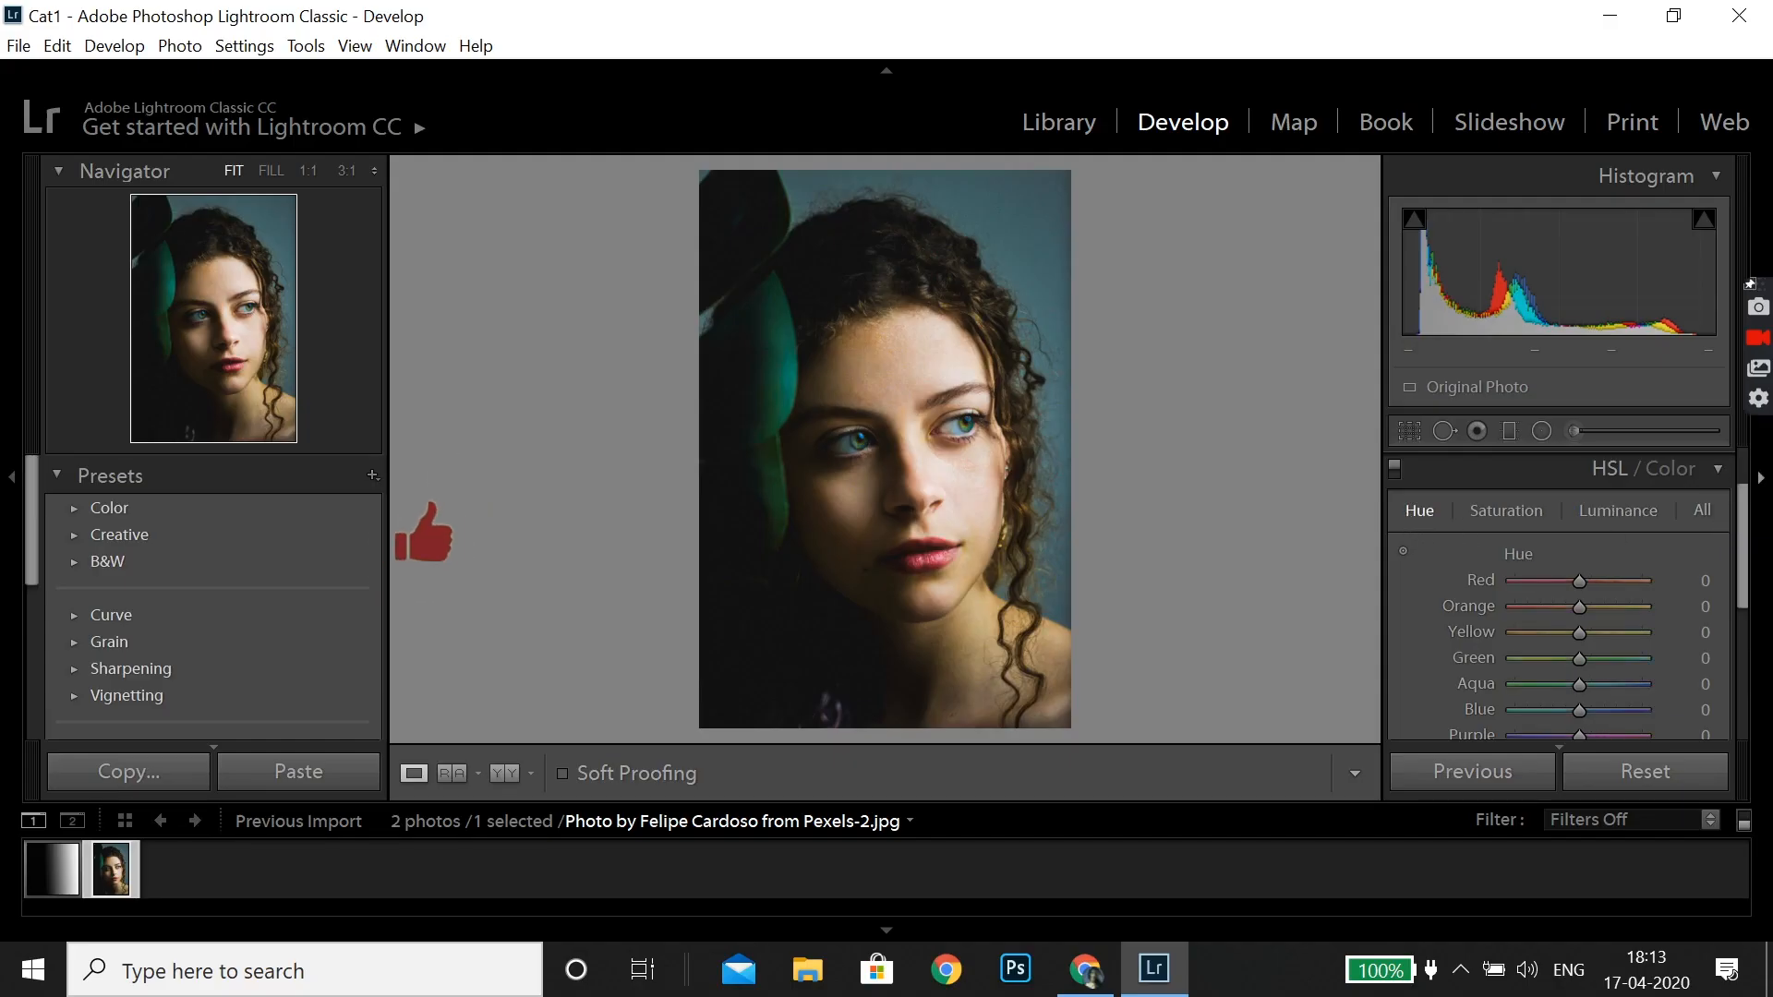
click(1720, 468)
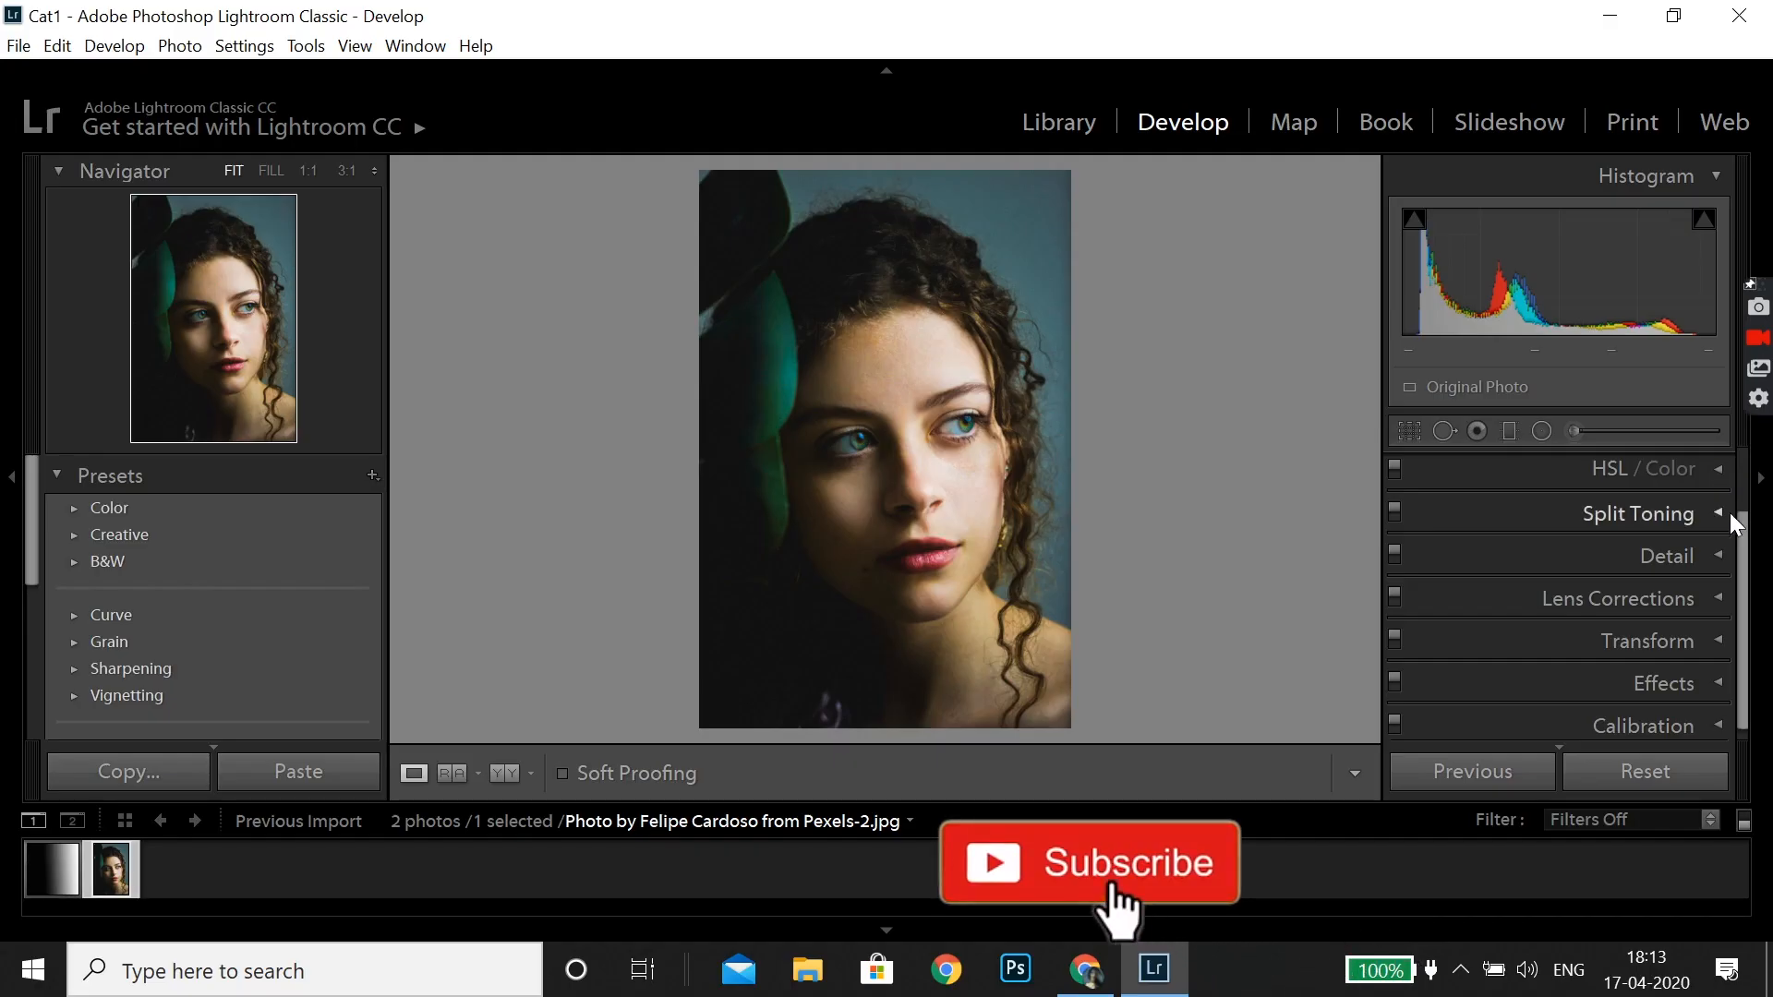